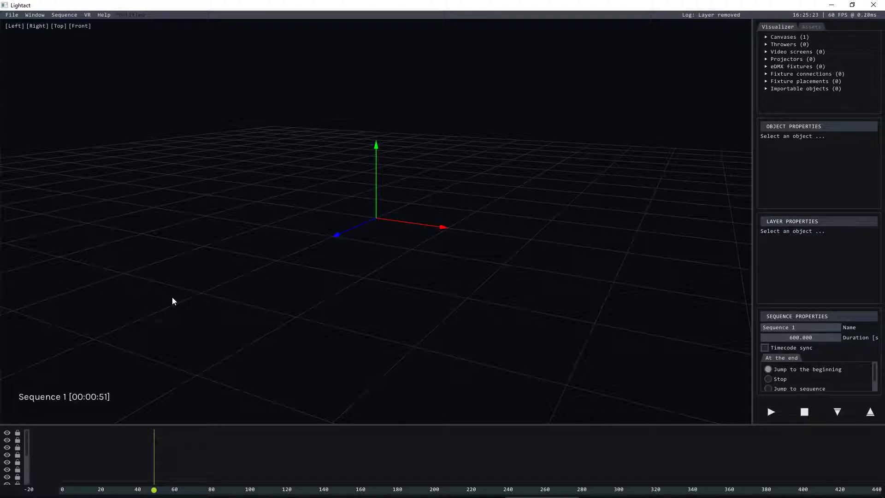
Add a layer to the timeline starting at about 35 s and open its node editor.
right_click(128, 445)
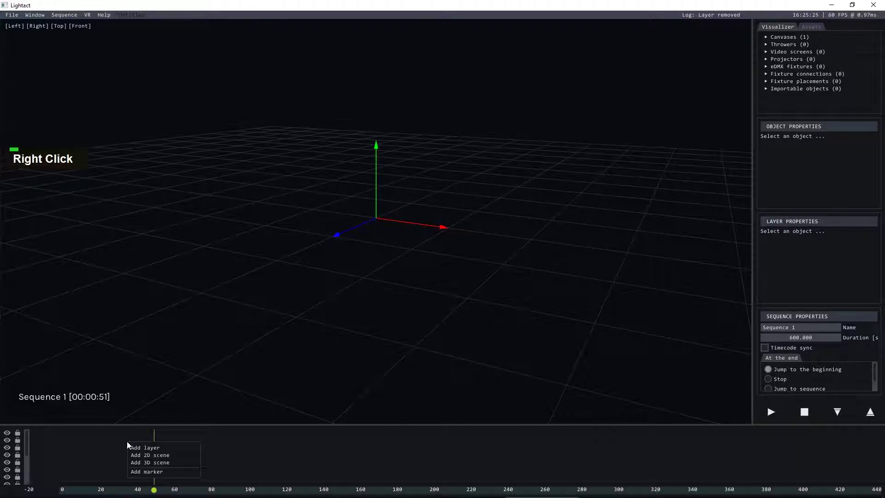
left_click(141, 448)
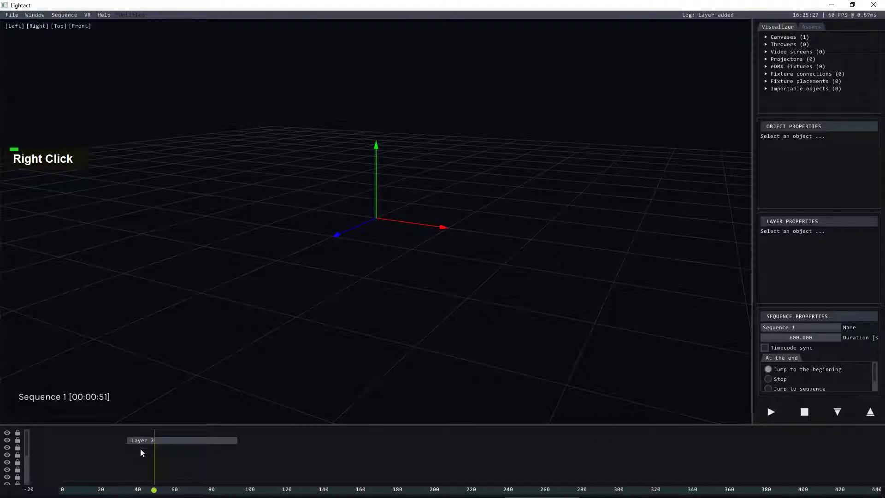
double_click(162, 443)
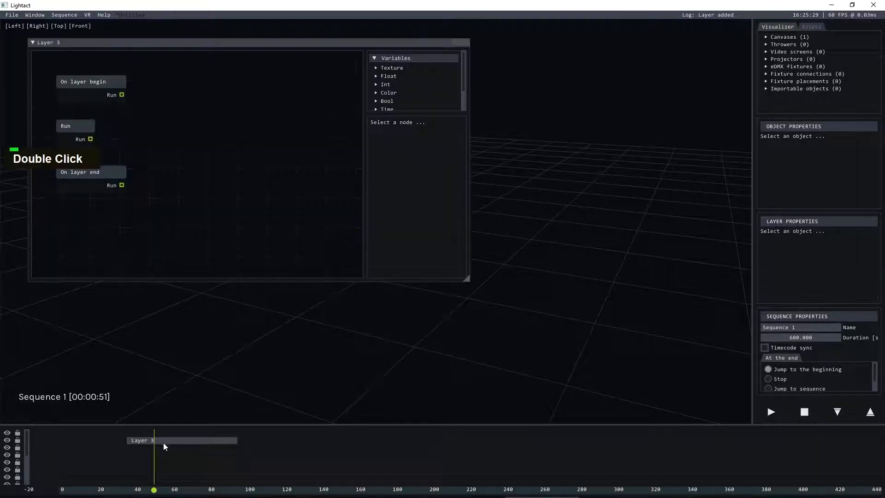
Enlarge the Layer 3 editor window and move it to the middle of the viewport.
left_click_drag(465, 278, 539, 312)
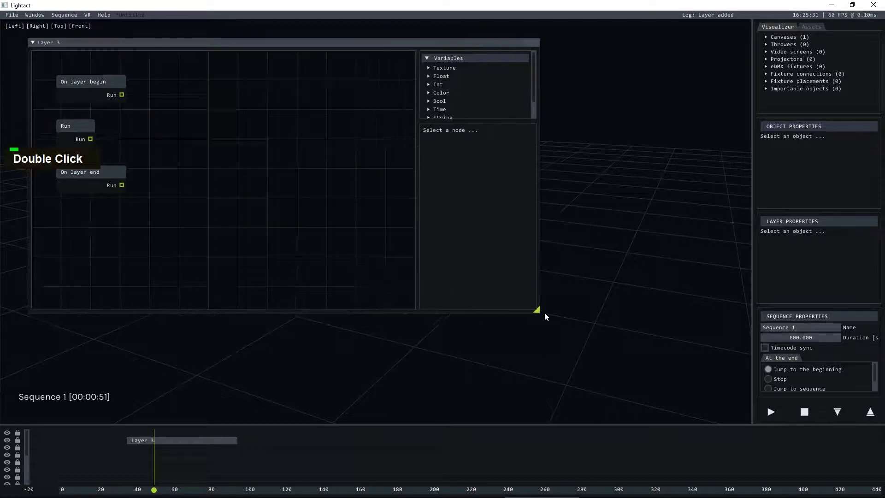
left_click_drag(217, 46, 343, 71)
scroll(339, 234, "down", 2)
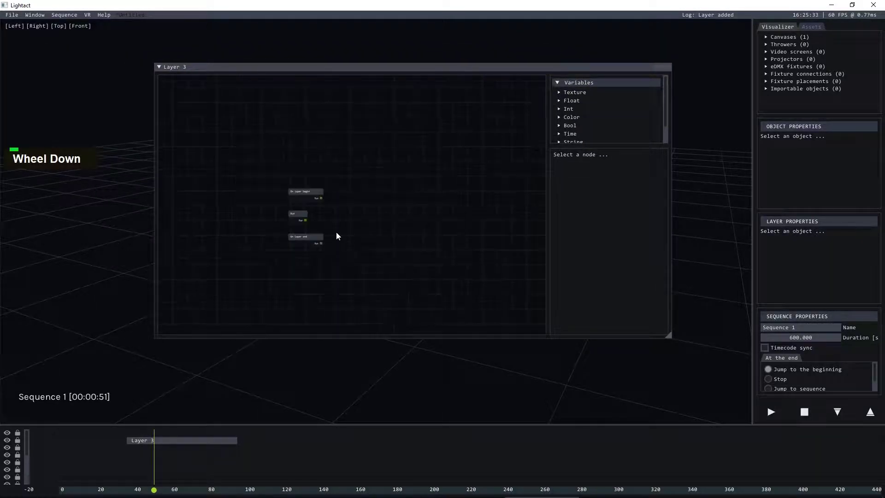
Examine the default On layer begin, Run and On layer end nodes in the Layer 3 editor.
scroll(312, 226, "up", 2)
left_click(273, 159)
left_click(275, 211)
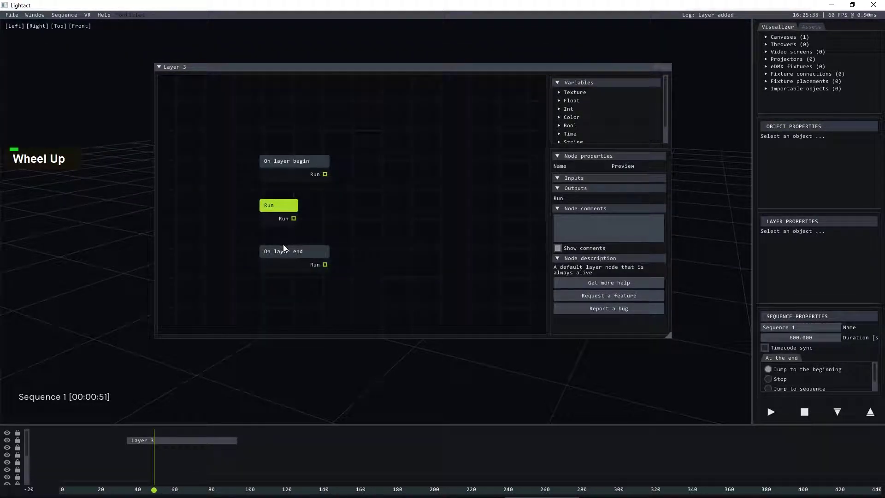
left_click(287, 252)
left_click(291, 169)
double_click(283, 222)
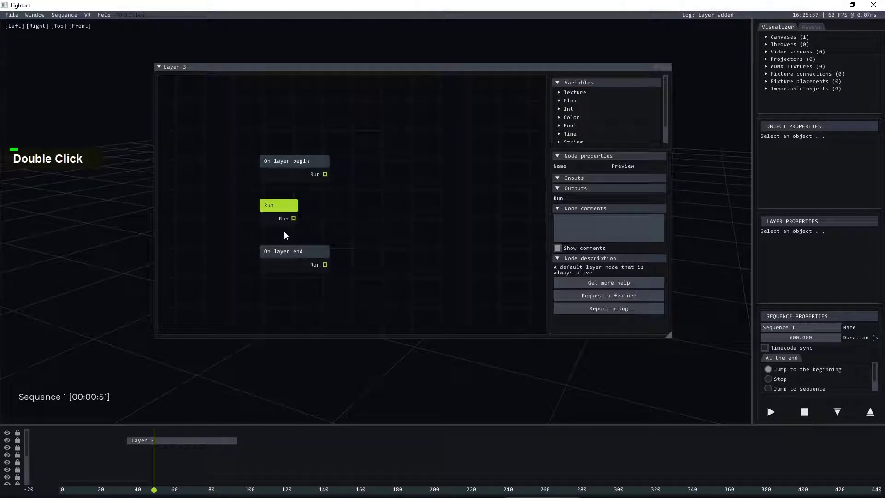
left_click(294, 254)
left_click(349, 225)
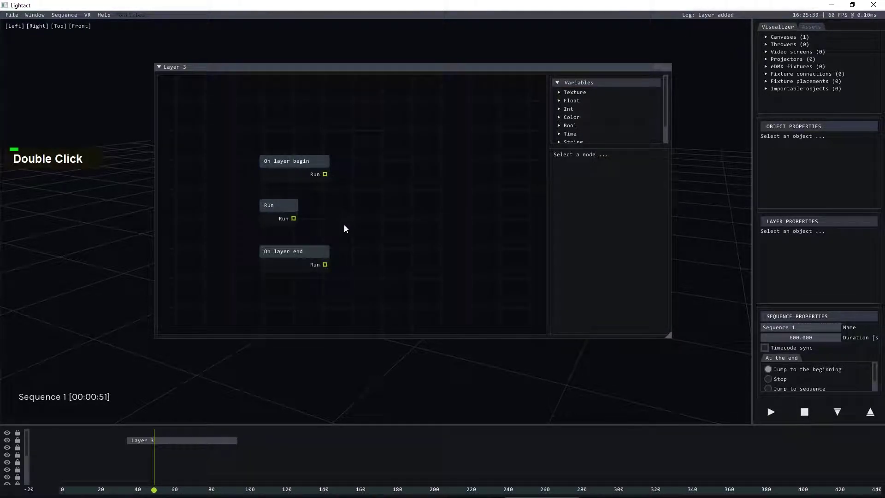
scroll(320, 126, "down", 2)
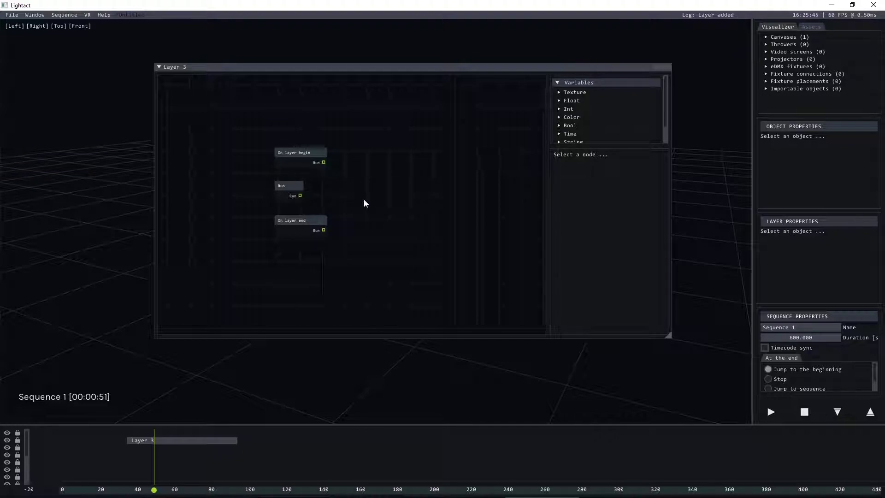
Inspect each default node while scrubbing the playhead across Layer 3, then leave the playhead before the layer at about 33 s.
left_click(302, 157)
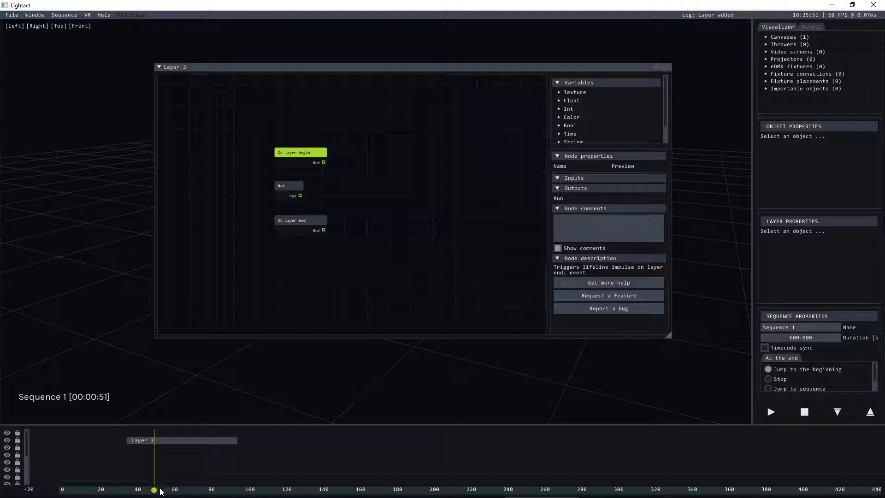
left_click_drag(156, 492, 138, 490)
left_click(292, 193)
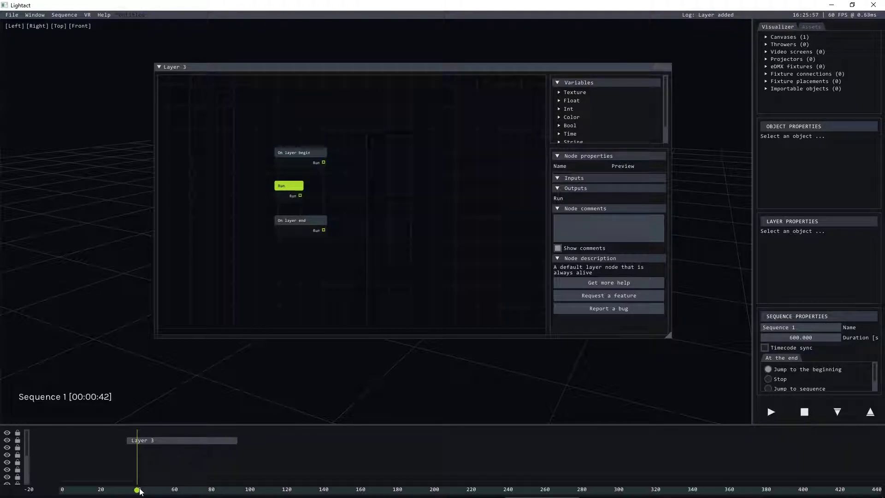
left_click_drag(138, 493, 233, 461)
left_click_drag(123, 456, 235, 452)
left_click(313, 221)
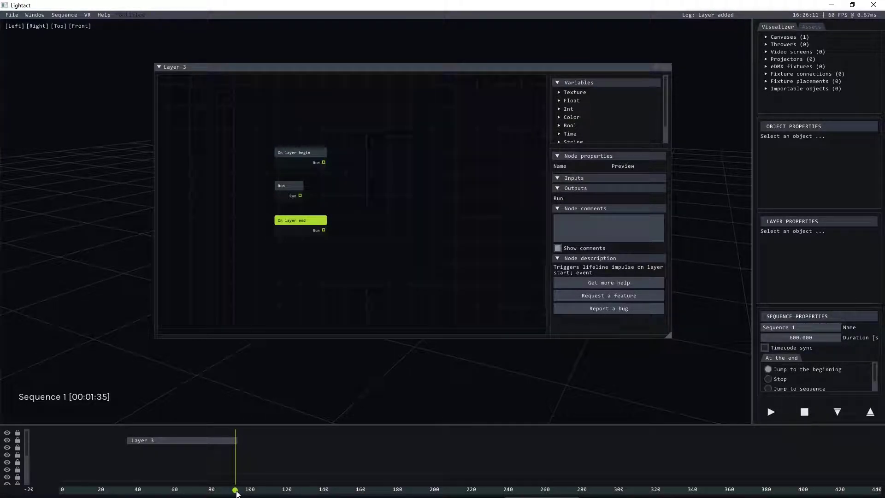
left_click_drag(236, 494, 120, 492)
Insert the Render to canvas layer layout node beside the default nodes.
left_click(357, 203)
right_click(357, 203)
mouse_move(365, 208)
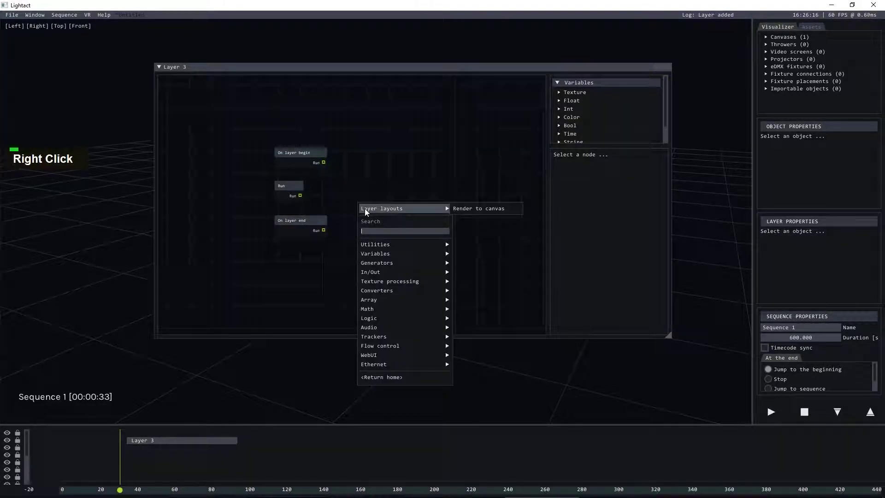
right_click(381, 184)
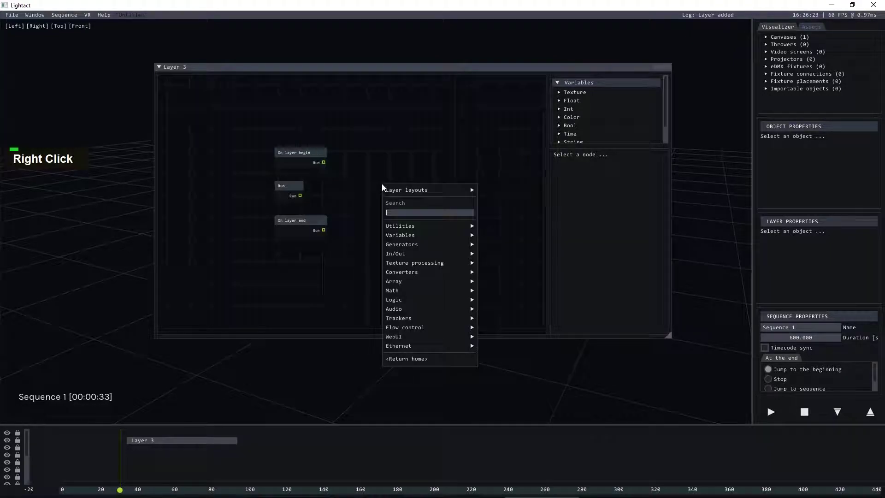
mouse_move(415, 190)
left_click(513, 189)
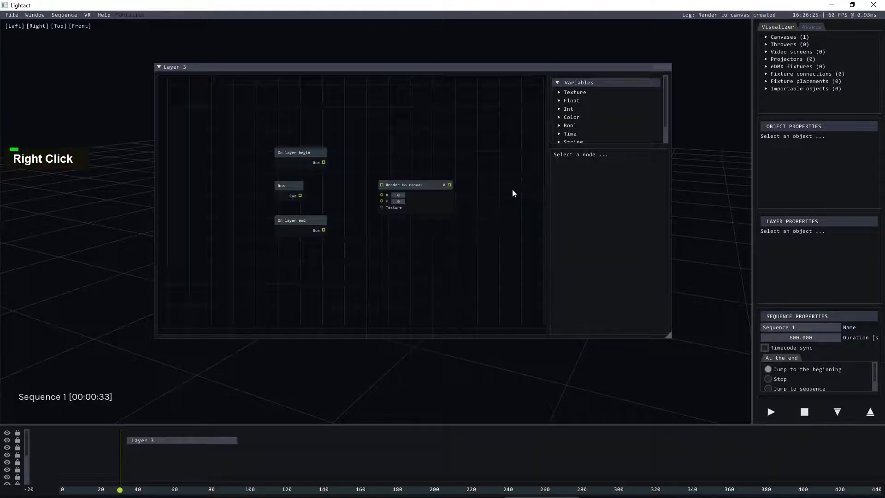
left_click_drag(416, 191, 428, 192)
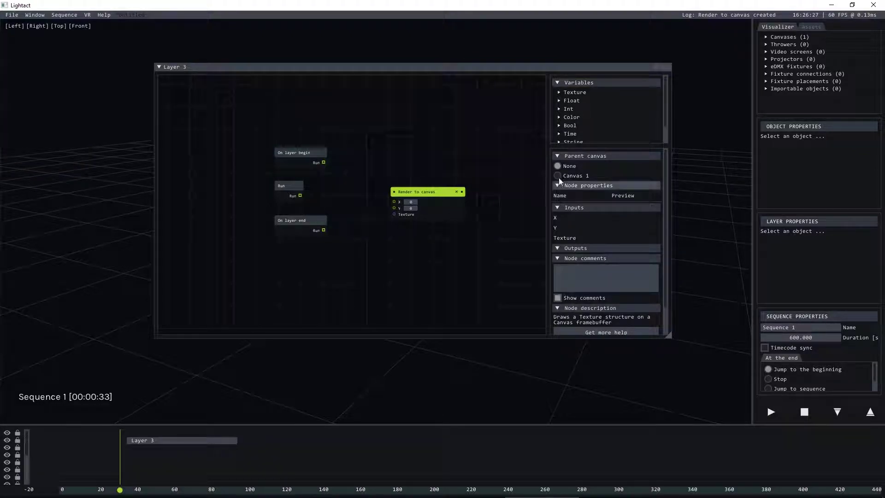
Add a second canvas to the project and close its window.
right_click(50, 97)
left_click(76, 117)
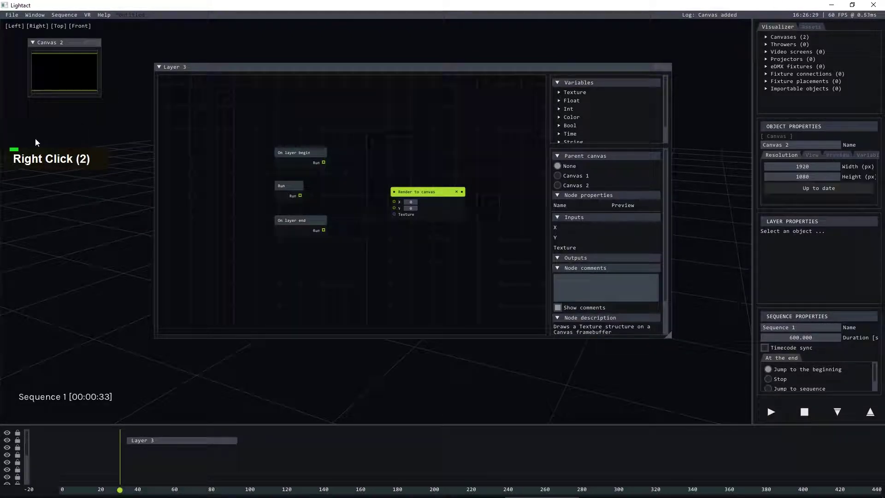
double_click(427, 200)
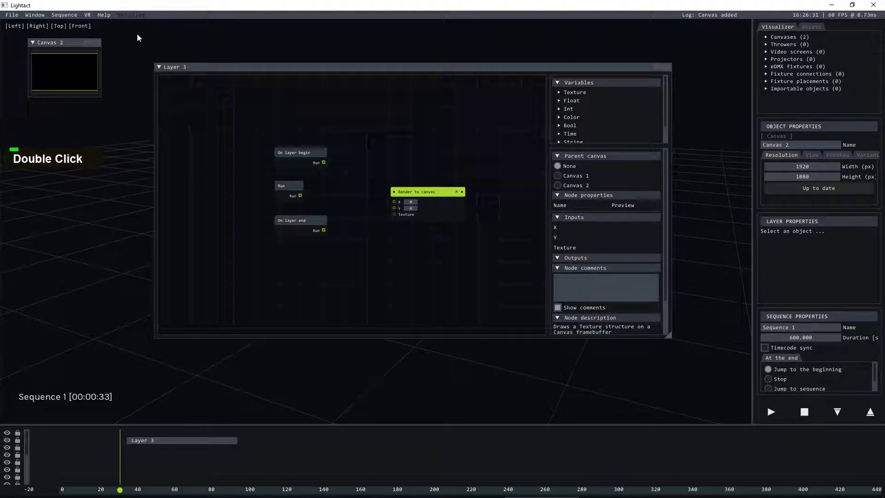
left_click(98, 43)
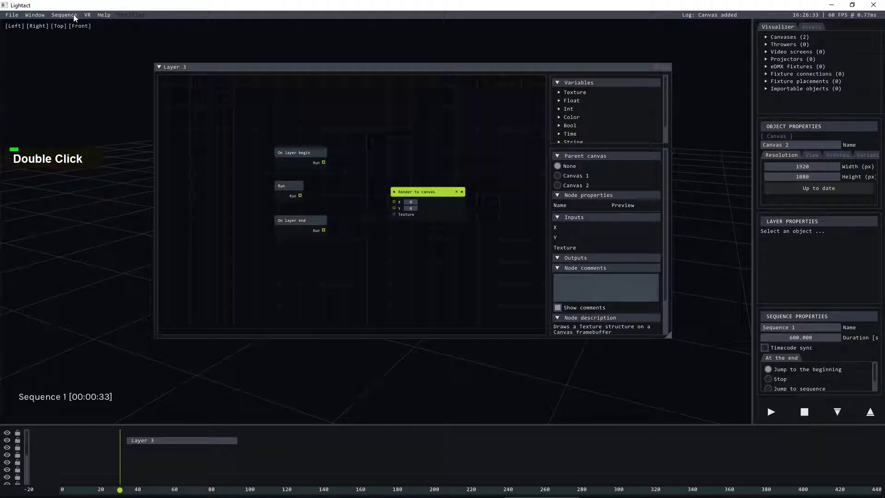
Show the Canvas 1 and Canvas 2 windows and remove Canvas 2 from the project.
left_click(40, 14)
left_click(43, 24)
left_click_drag(39, 52, 41, 102)
left_click(90, 101)
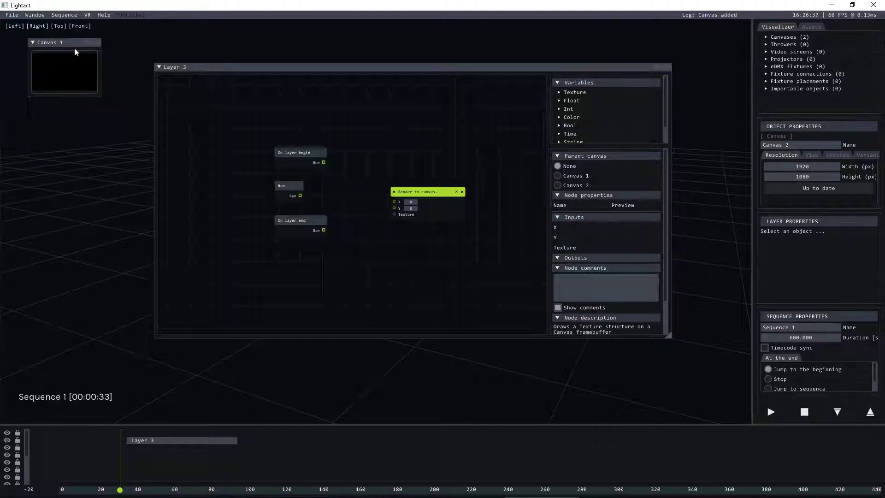
left_click(41, 15)
left_click(46, 29)
right_click(64, 128)
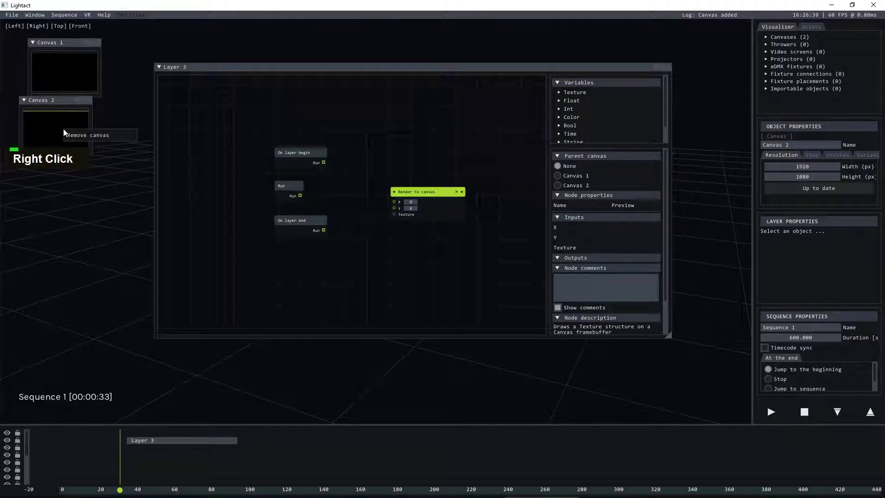
left_click(71, 135)
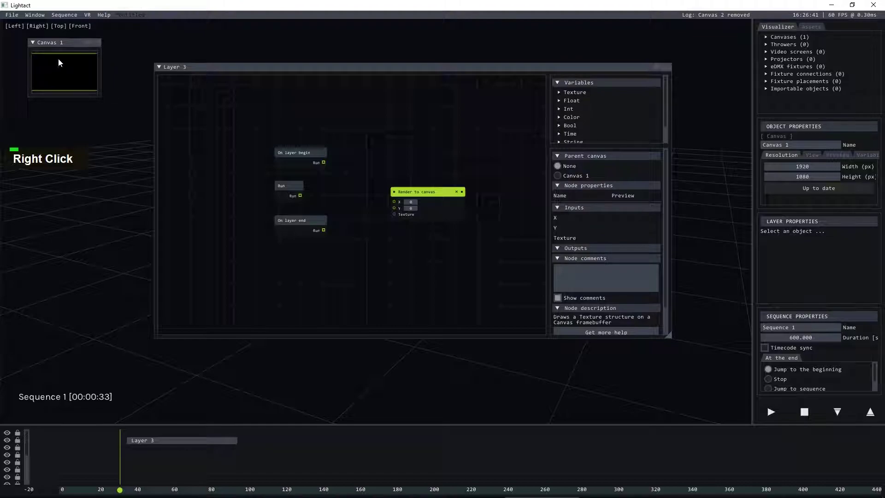
Set Canvas 1 as the parent canvas of the Render to canvas node and connect the Run node's output to it.
double_click(423, 190)
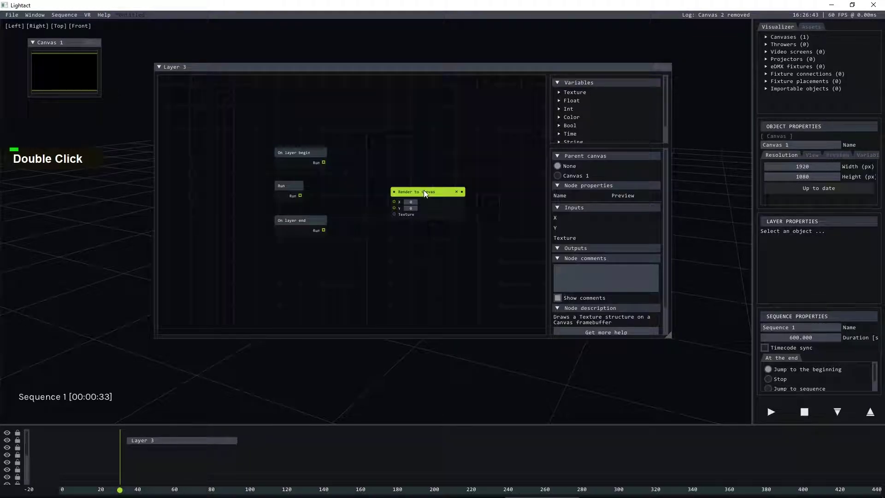
left_click_drag(423, 190, 442, 186)
double_click(444, 189)
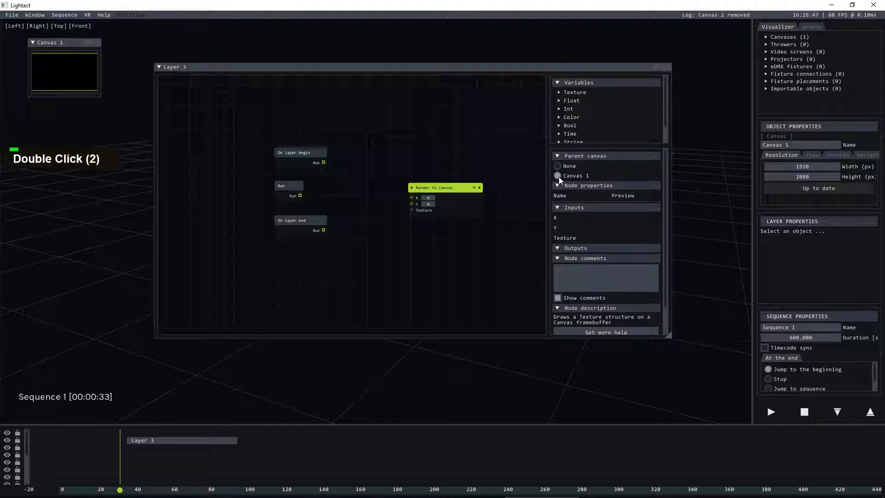
left_click_drag(301, 196, 449, 190)
Add a Color to texture node below the On layer end node.
right_click(316, 263)
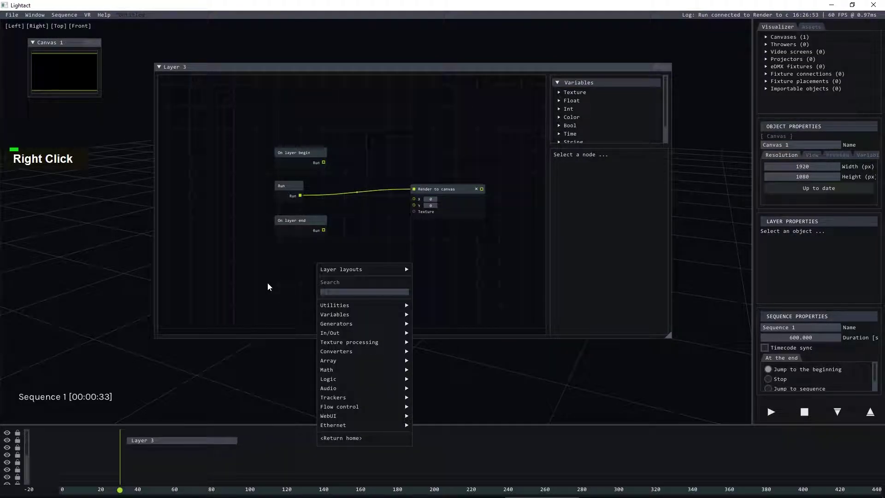
type("color to text")
left_click(332, 291)
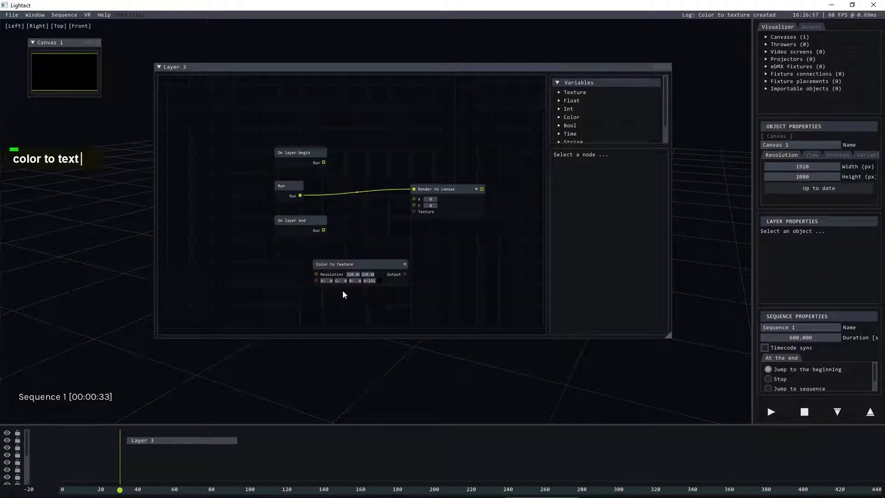
Connect the Color to texture output to the Render to canvas Texture input and set the color to green with G at 255.
left_click_drag(406, 275, 414, 211)
left_click_drag(379, 265, 510, 283)
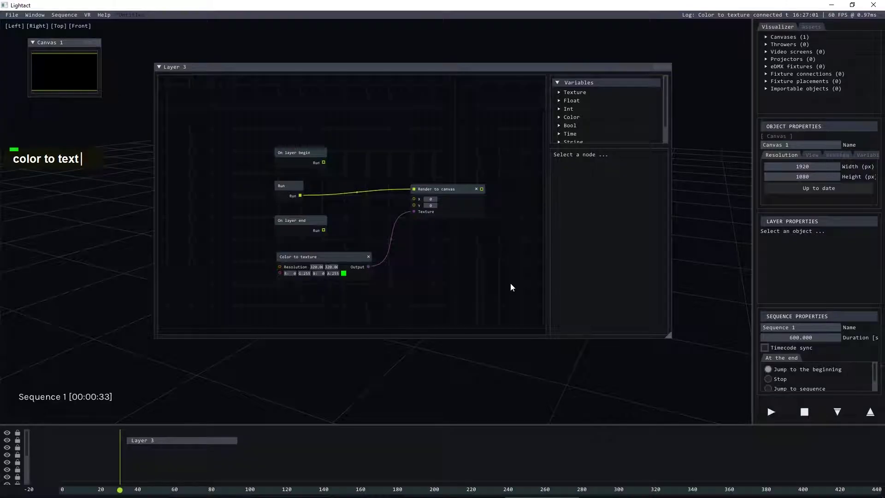
double_click(351, 255)
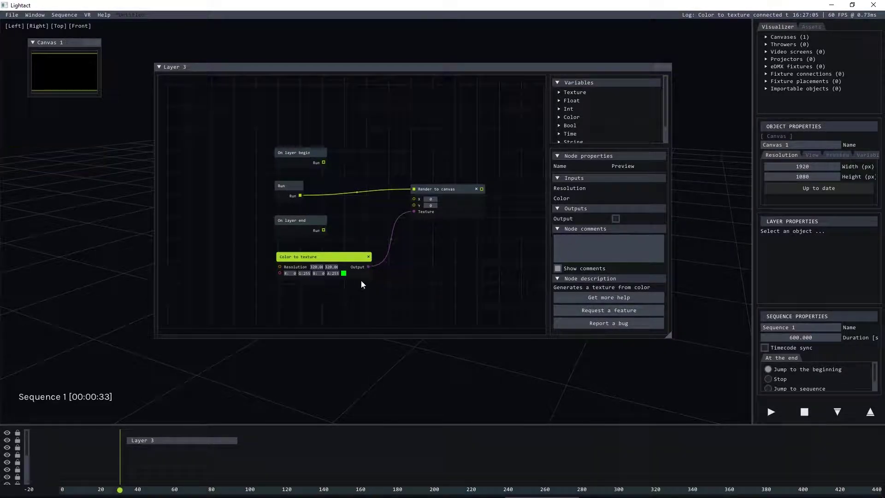
left_click_drag(444, 191, 444, 199)
left_click(416, 264)
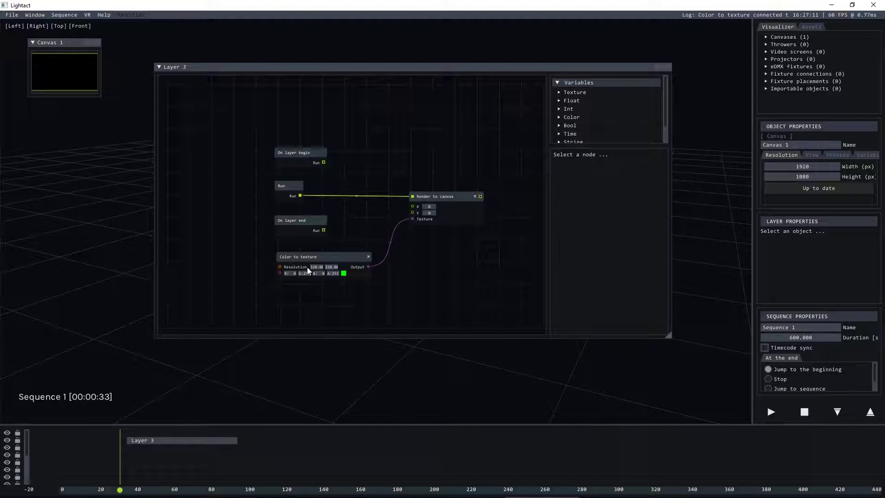
Play the sequence into Layer 3 and pause it at about 48 s to render the texture on the canvas.
key("space")
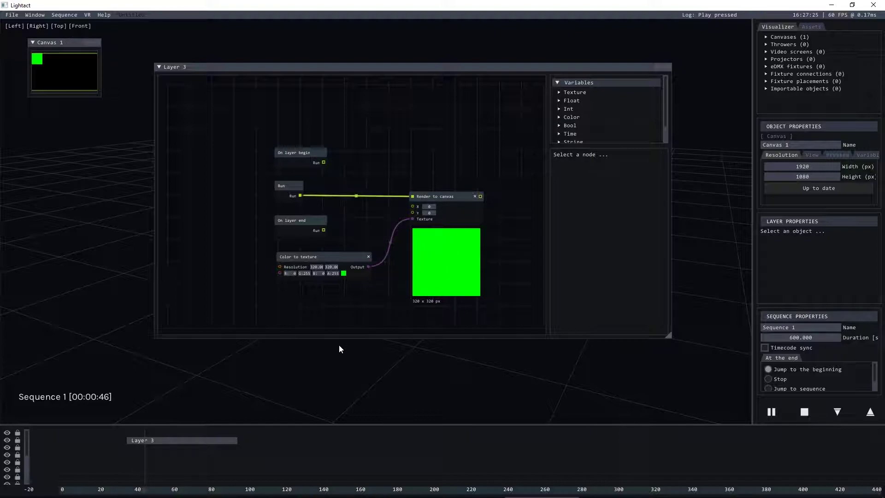
key("space")
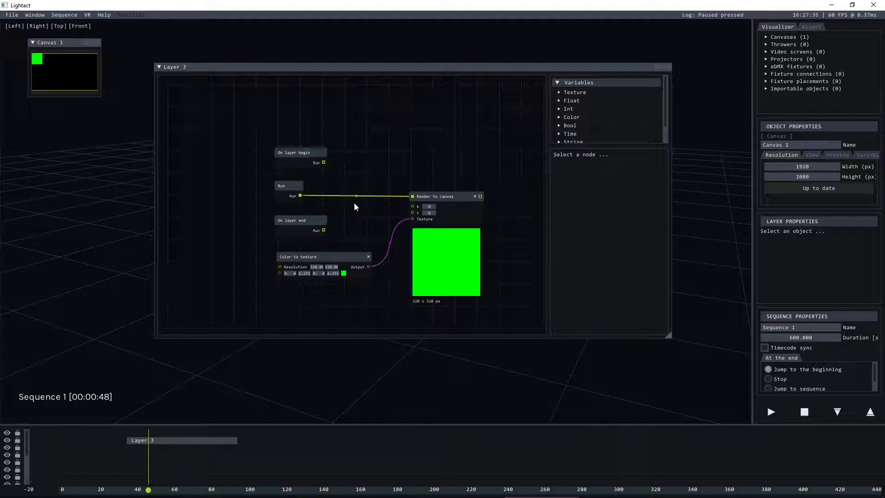
Add a second Render to canvas node and place it beyond the first one, clear of its texture preview.
scroll(246, 190, "down", 2)
right_click(445, 190)
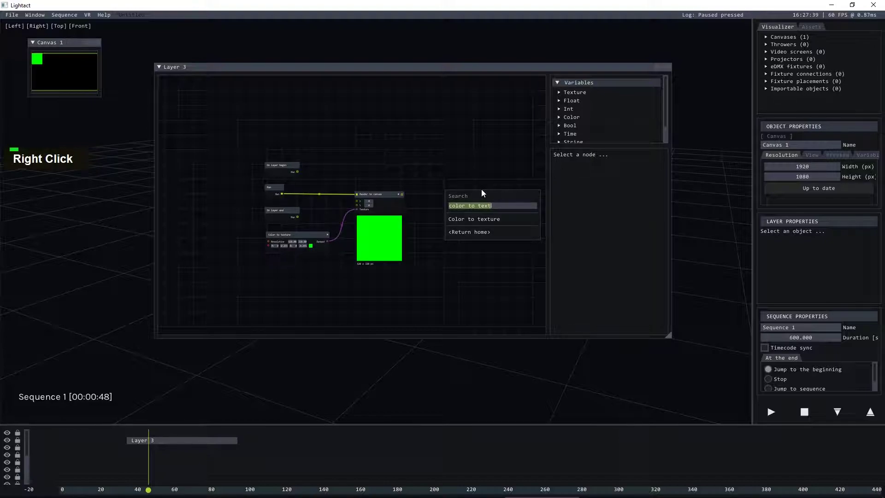
type("render")
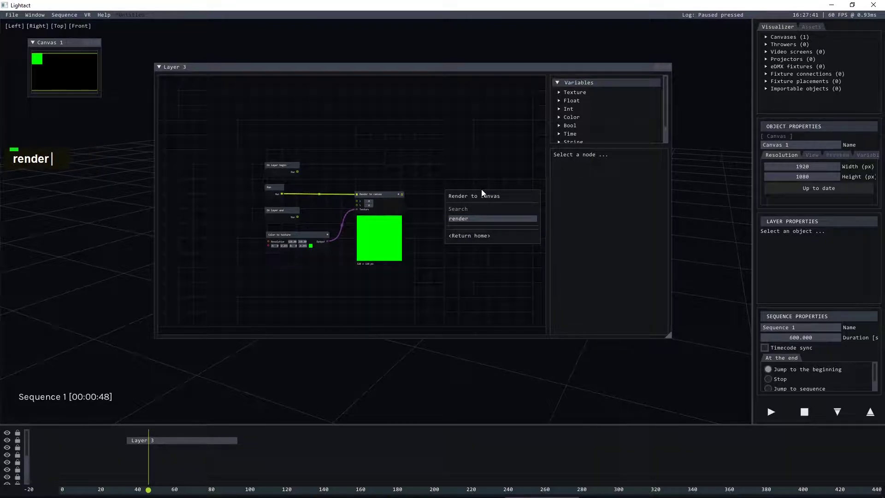
left_click(488, 197)
left_click_drag(482, 193, 527, 199)
left_click(425, 189)
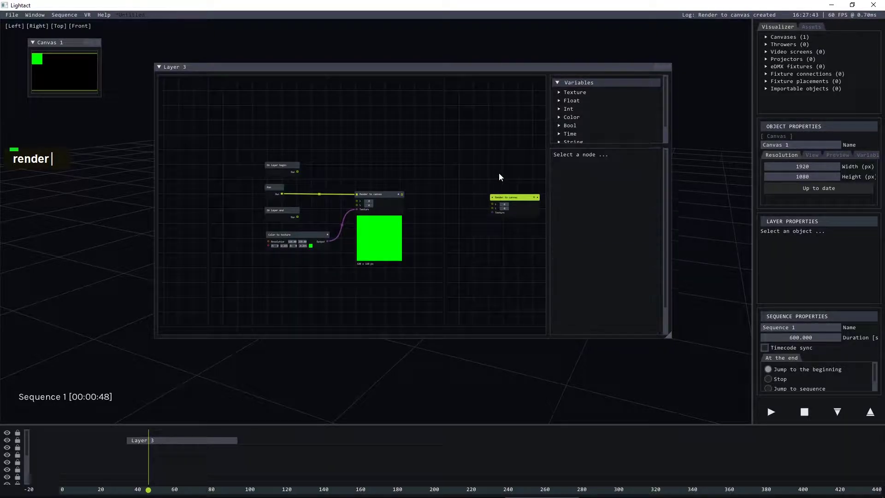
Connect the first Render to canvas node's run output to the second Render to canvas node's run input.
scroll(424, 189, "up", 3)
left_click_drag(349, 189, 511, 205)
scroll(515, 175, "down", 3)
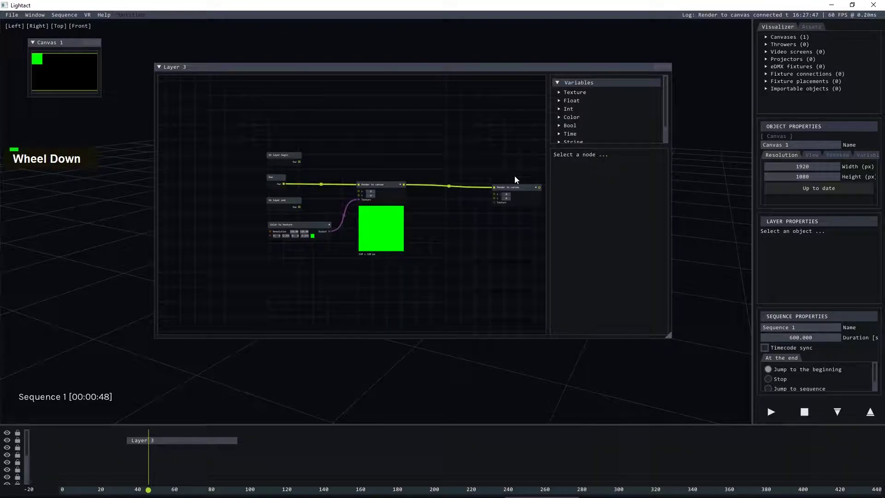
Set the green Color to texture node's resolution to 1920 x 1080.
double_click(293, 231)
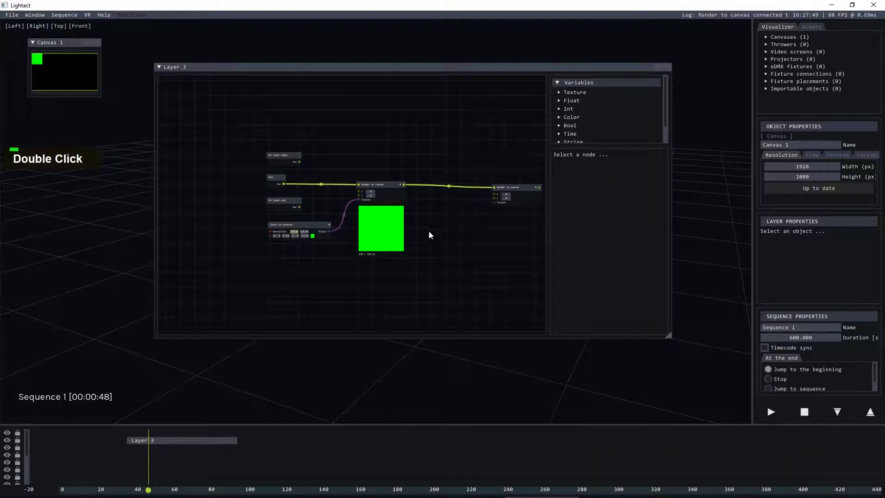
type("1920")
key("Tab")
type("1080")
key("Return")
scroll(300, 225, "up", 3)
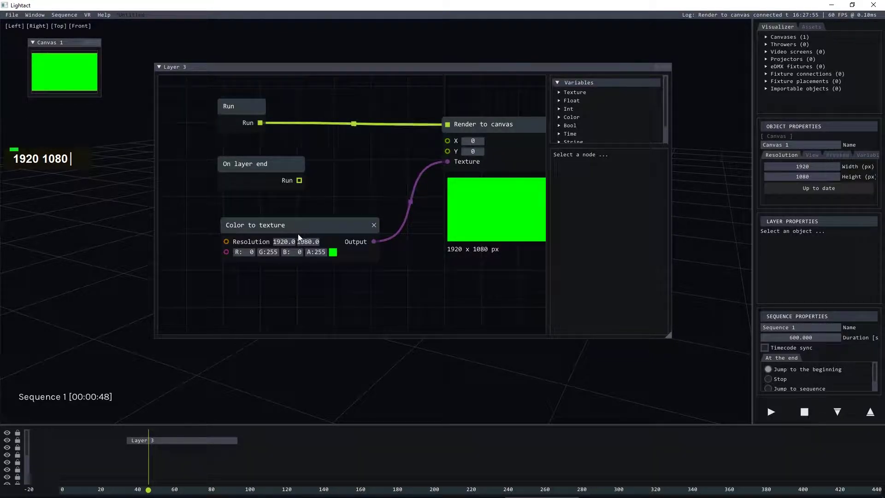
scroll(299, 233, "down", 2)
scroll(298, 242, "down", 2)
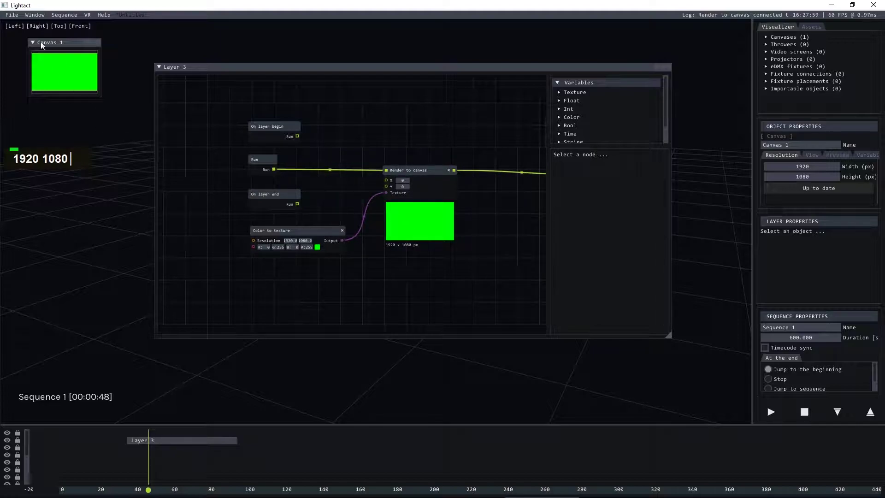
double_click(60, 66)
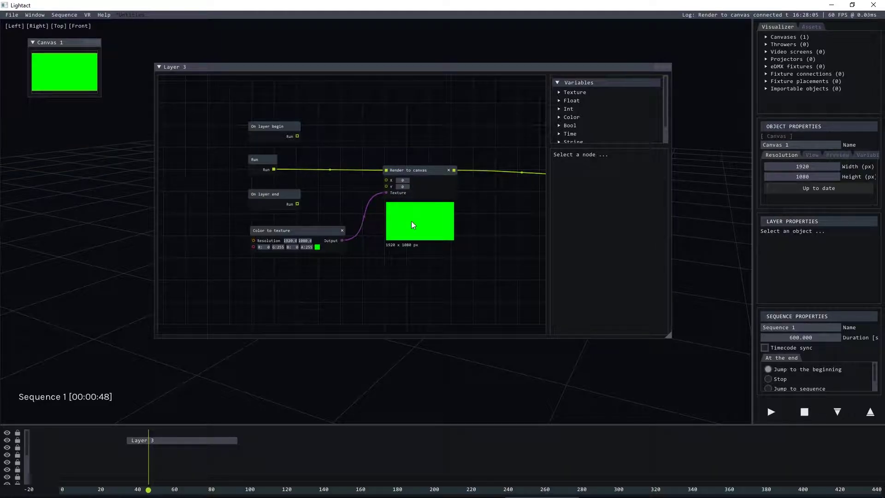
Add a second Color to texture node below and between the Render to canvas nodes, with its color's B at 255.
scroll(225, 203, "down", 3)
scroll(389, 197, "up", 3)
scroll(389, 198, "down", 3)
scroll(438, 164, "up", 3)
scroll(364, 265, "down", 2)
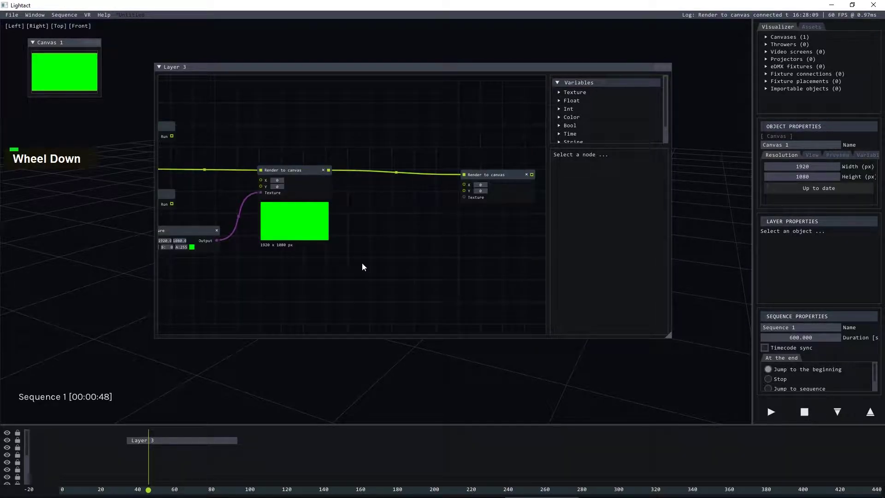
right_click(363, 266)
type("colro")
key("BackSpace")
key("BackSpace")
type("or to")
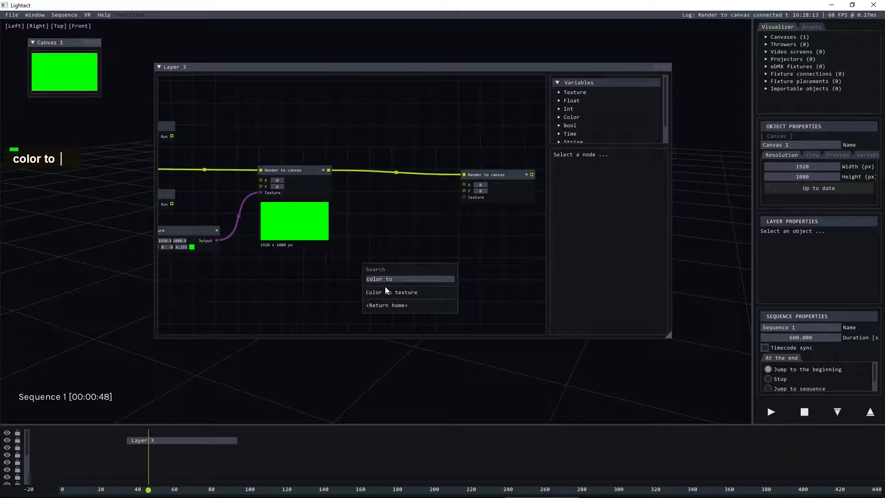
left_click(388, 291)
left_click_drag(401, 281, 547, 276)
Connect the blue Color to texture output to the second Render to canvas node's Texture input and nudge both nodes into place.
left_click_drag(411, 270, 463, 197)
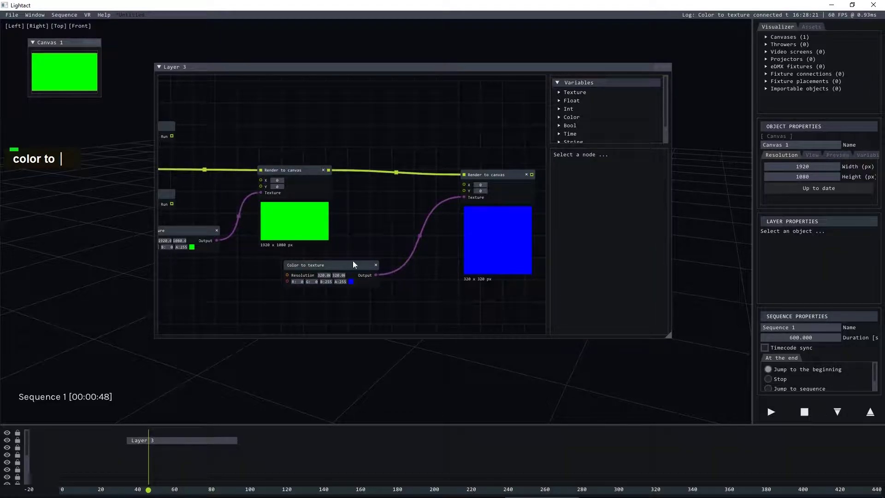
left_click(336, 267)
left_click_drag(507, 173, 510, 173)
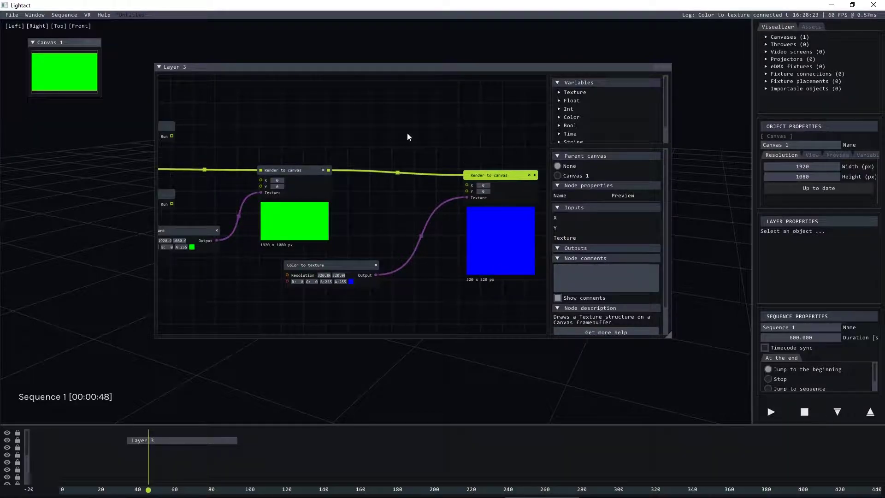
Assign Canvas 1 as the second Render to canvas node's parent canvas.
double_click(483, 173)
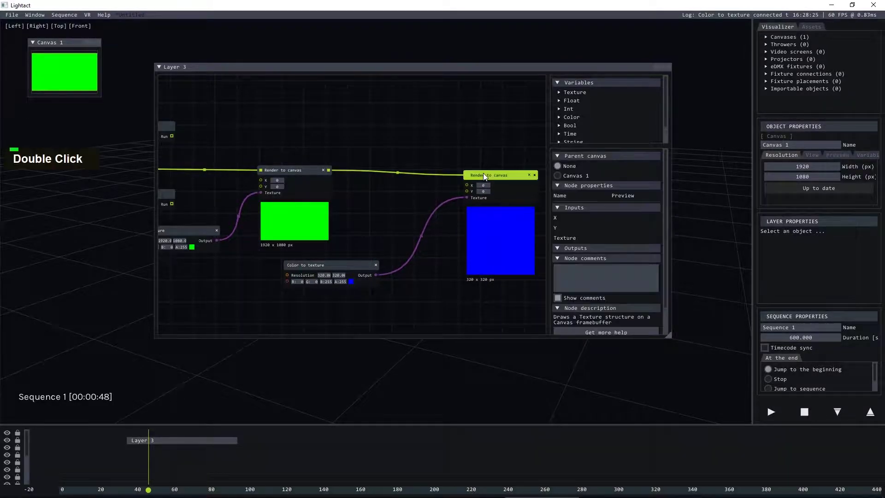
left_click(557, 176)
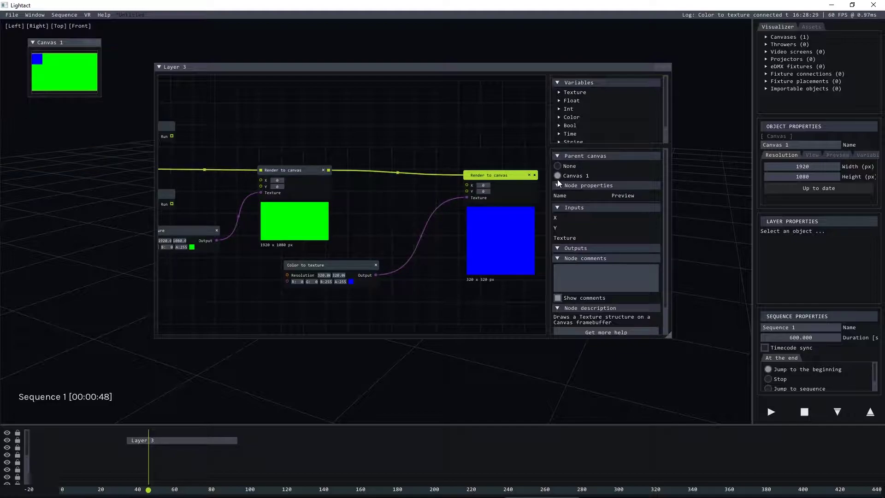
left_click(460, 141)
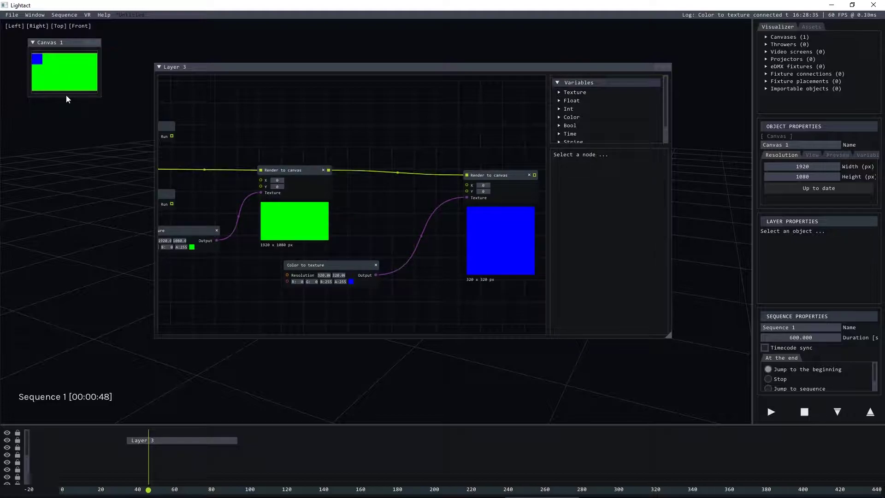
Examine the run order of the two Render to canvas nodes along the yellow connection.
scroll(500, 156, "down", 2)
left_click(363, 165)
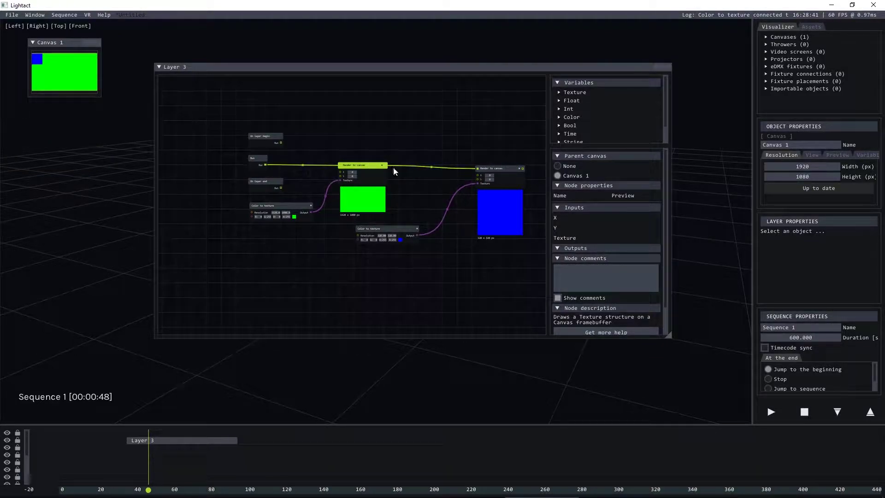
left_click(501, 169)
scroll(318, 171, "down", 2)
left_click(442, 170)
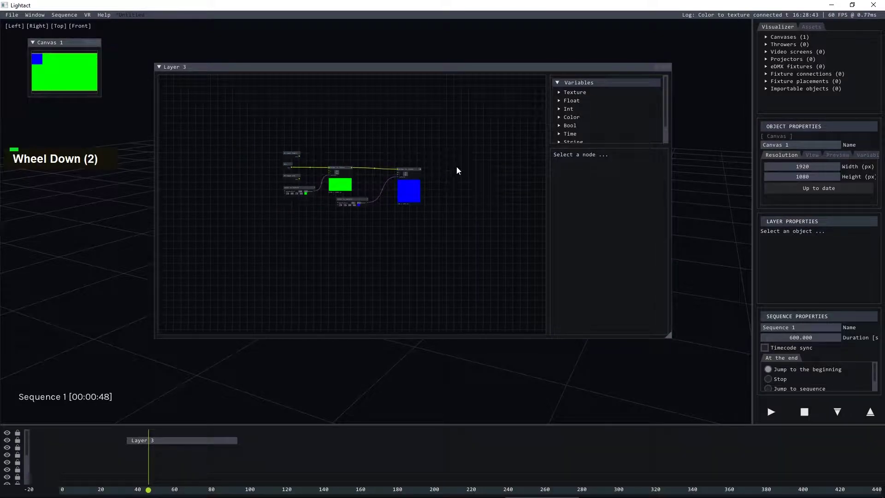
scroll(491, 173, "up", 1)
scroll(491, 172, "down", 1)
scroll(475, 171, "up", 1)
scroll(475, 171, "down", 1)
scroll(319, 173, "up", 1)
Delete the run connections from Run to the first Render to canvas node and from the first to the second.
left_click(292, 159)
key("Delete")
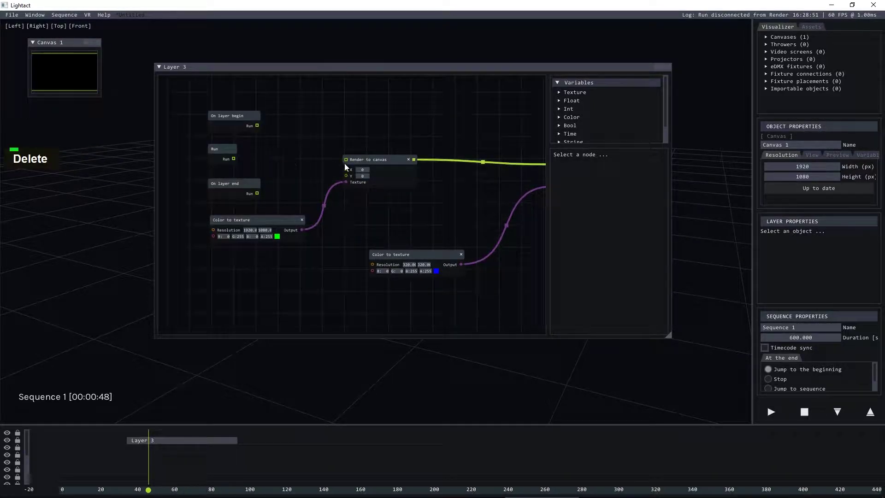
left_click(482, 162)
key("Delete")
Connect Run to the blue Render to canvas node and that node's run output to the green Render to canvas node.
scroll(291, 167, "down", 1)
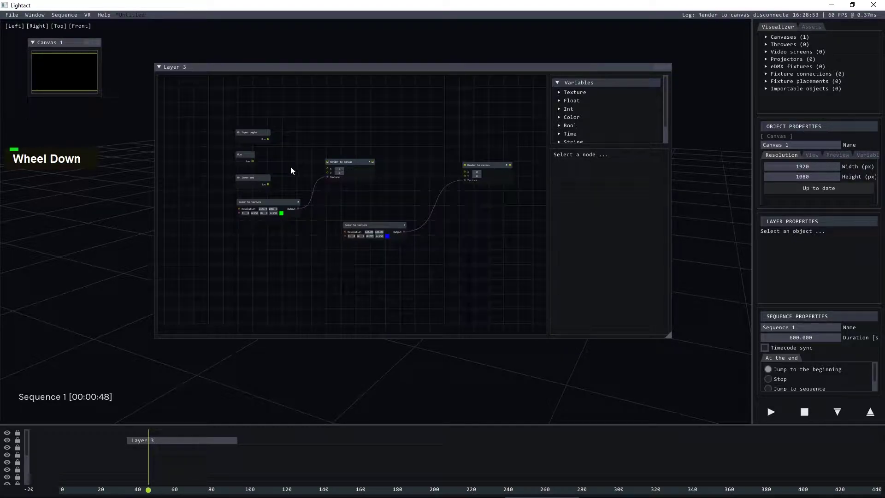
left_click_drag(252, 161, 328, 161)
mouse_move(373, 162)
left_mouse_down()
mouse_move(467, 175)
mouse_move(466, 165)
left_mouse_up()
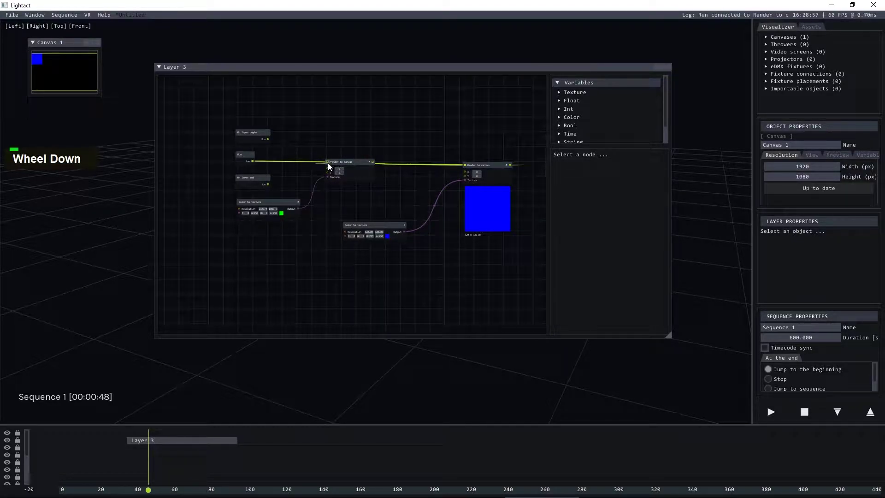
Rearrange the Render to canvas nodes so the blue one sits closer to Run and the green one follows it.
left_click(348, 164)
left_click_drag(348, 164, 535, 165)
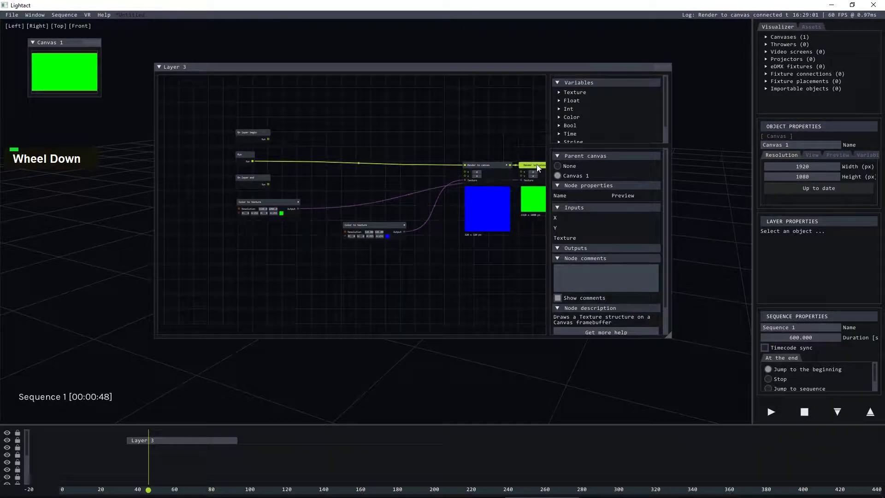
left_click_drag(481, 169, 400, 163)
scroll(491, 165, "up", 2)
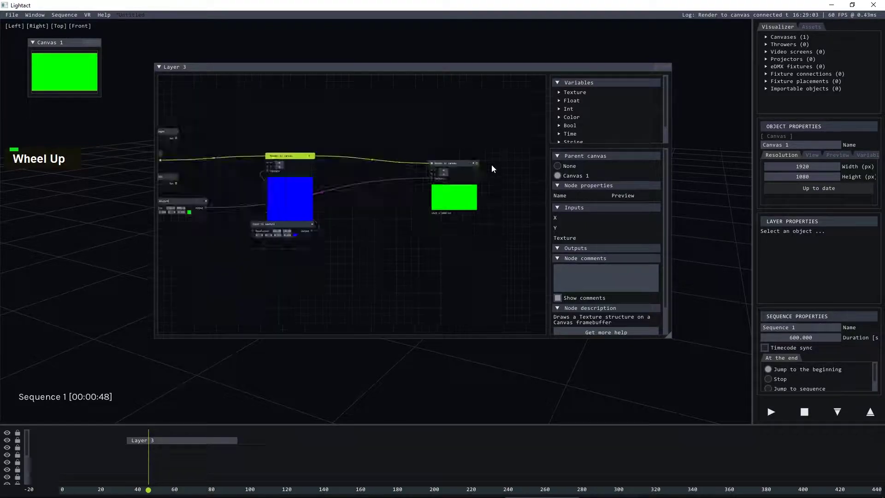
Set the green Render to canvas node's X to 444 and shift the node slightly away from the blue one.
left_click(432, 163)
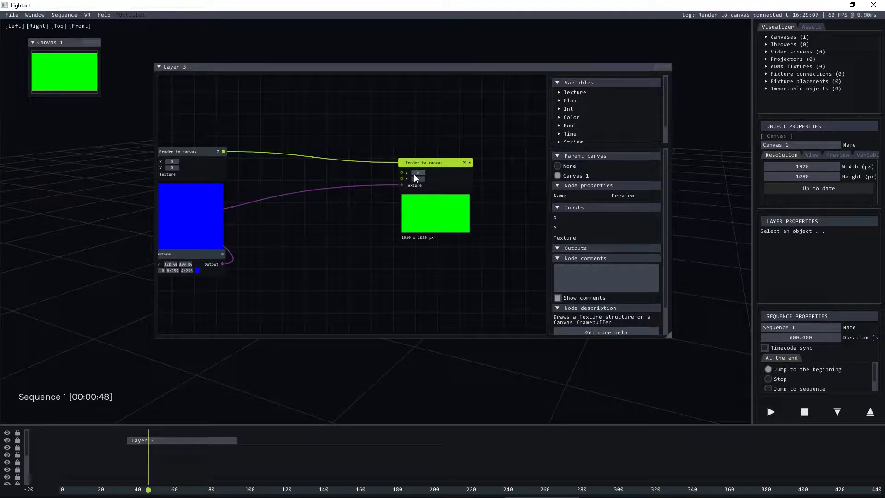
left_click(413, 174)
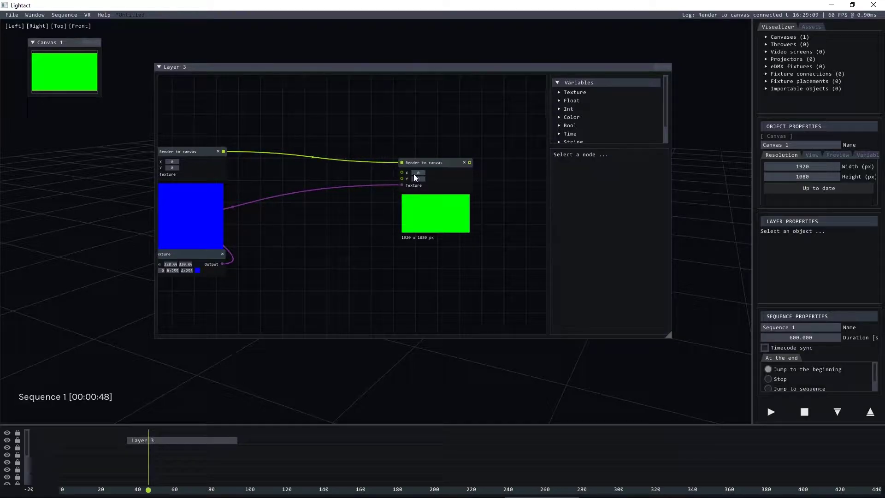
left_click_drag(414, 173, 563, 175)
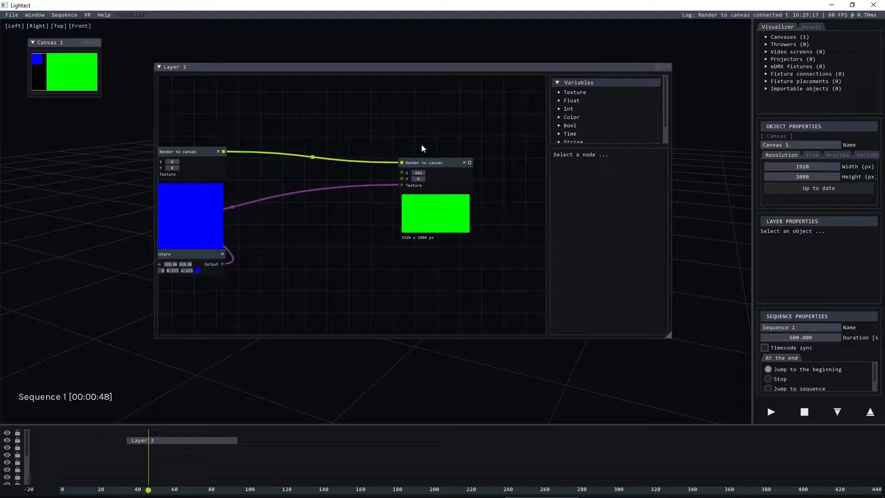
left_click_drag(442, 160, 466, 150)
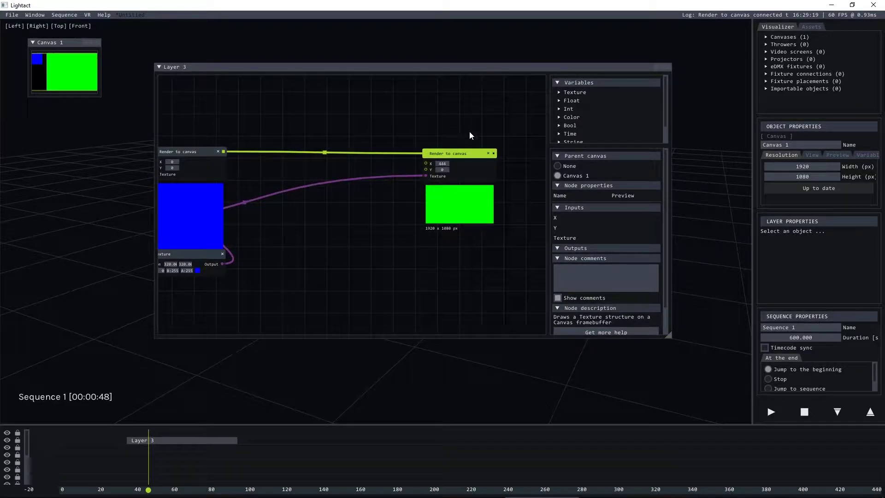
left_click(510, 164)
Move the blue Color to texture node beneath the green Color to texture node, clear of the blue preview.
scroll(510, 171, "down", 3)
left_click_drag(394, 197, 334, 206)
left_click(412, 251)
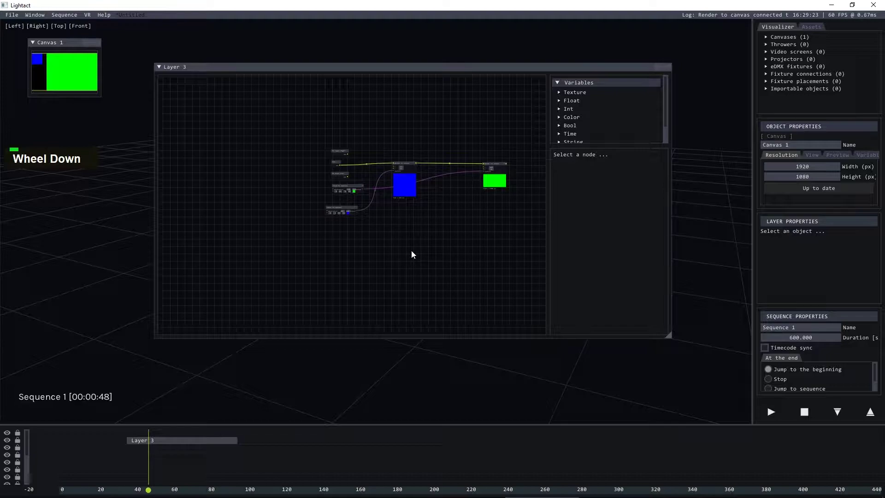
Enlarge the Variables section so all variable types down to Vec3 fit in view.
left_click_drag(609, 147, 602, 201)
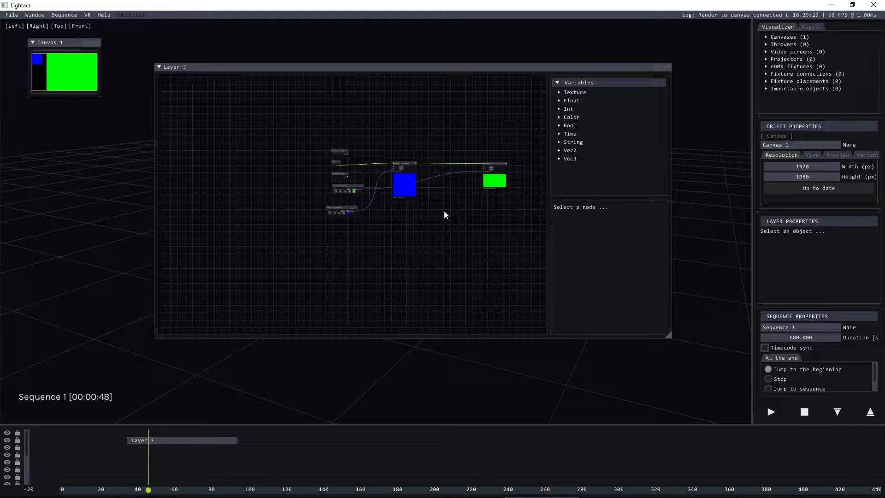
scroll(418, 190, "up", 5)
scroll(413, 184, "down", 3)
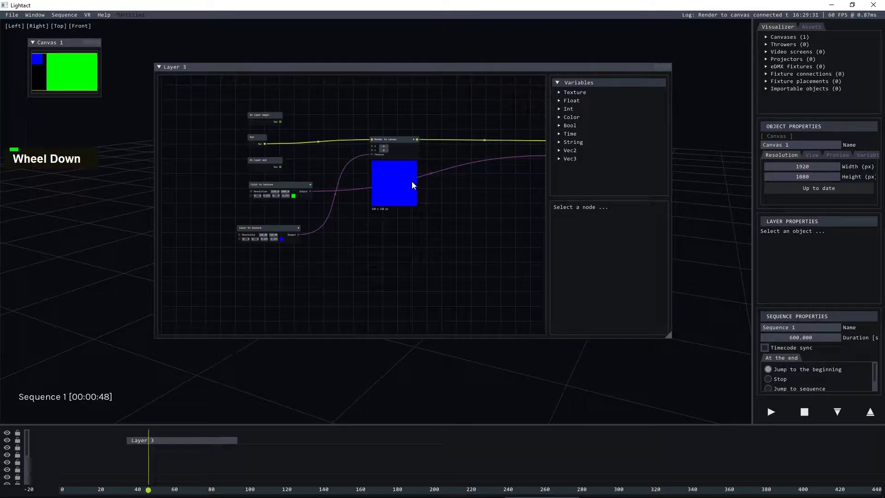
scroll(411, 181, "down", 3)
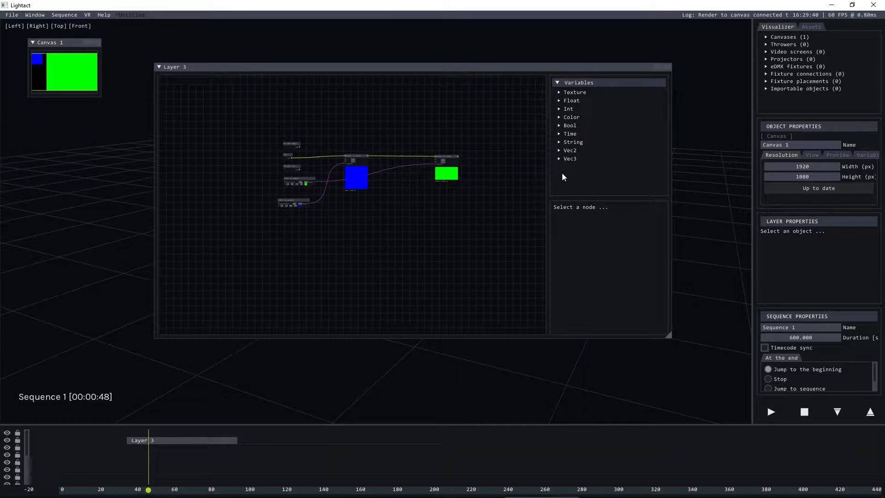
Delete the blue Render to canvas node.
scroll(346, 153, "up", 5)
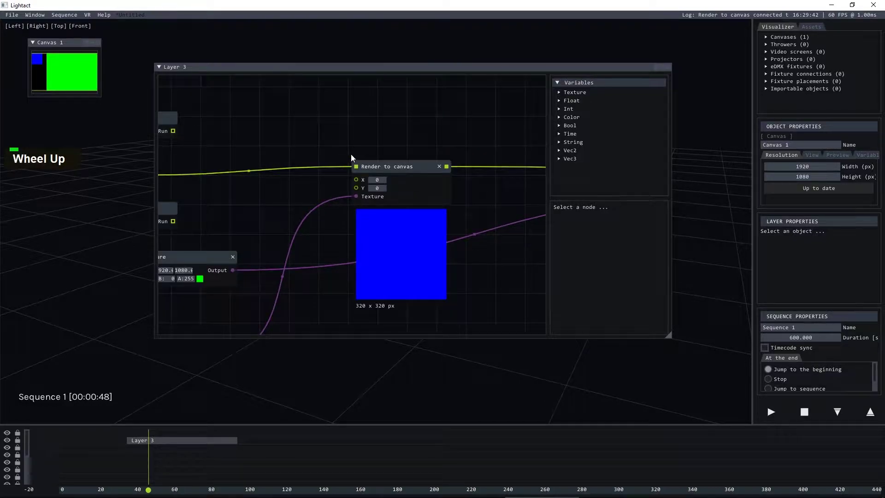
left_click(373, 167)
scroll(368, 158, "down", 4)
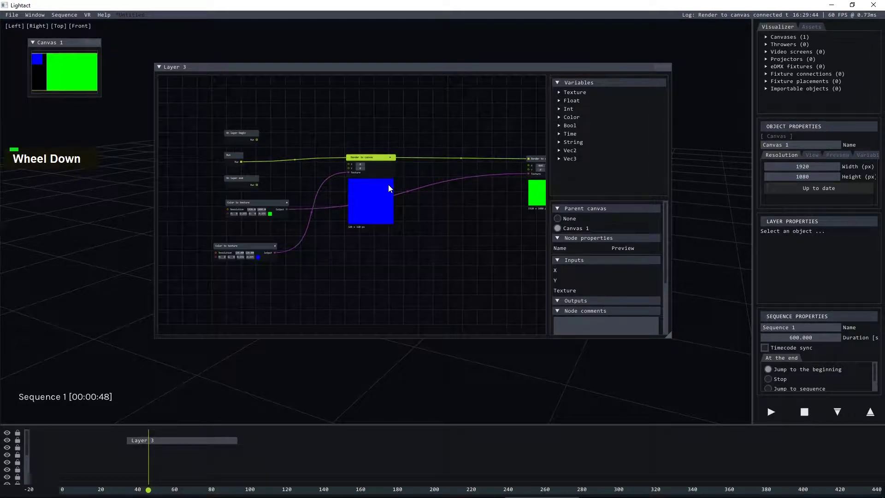
key("Delete")
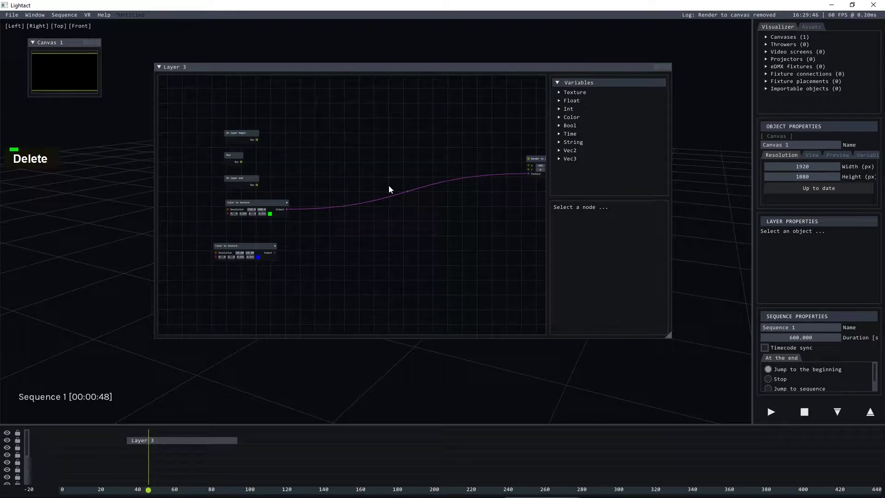
Create a new texture variable and add its setter node between Run and the remaining Render to canvas node.
right_click(566, 92)
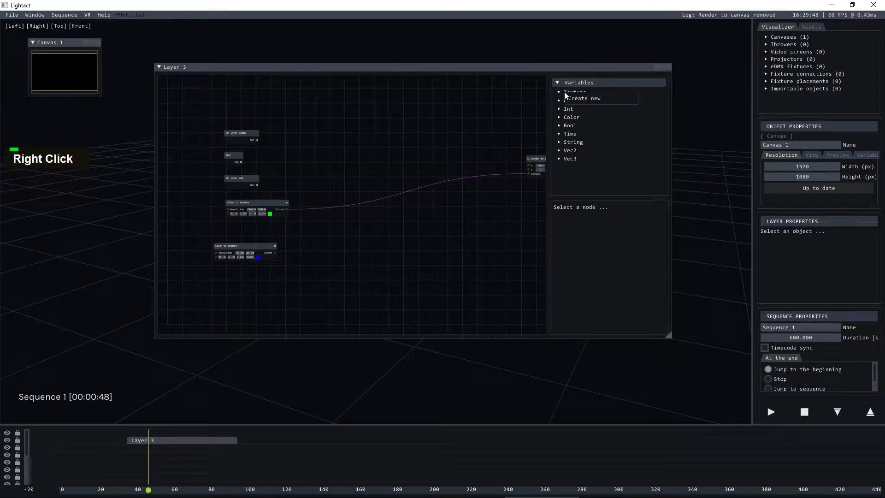
left_click(574, 99)
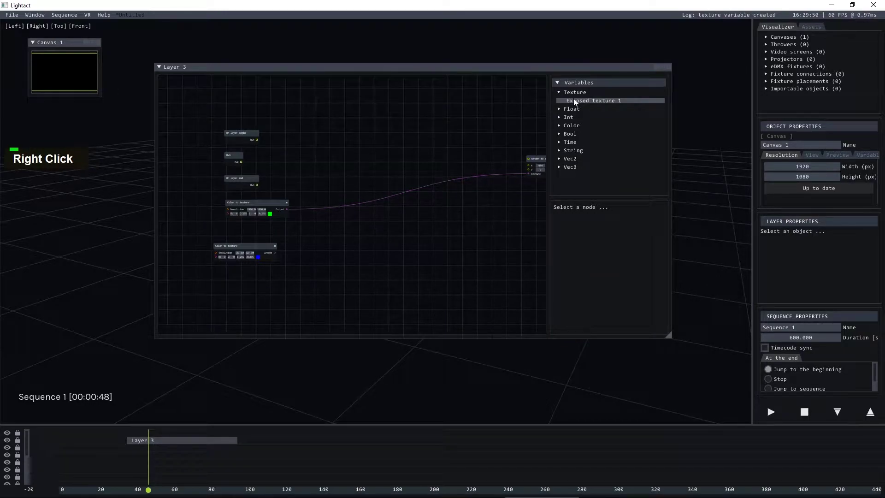
right_click(577, 100)
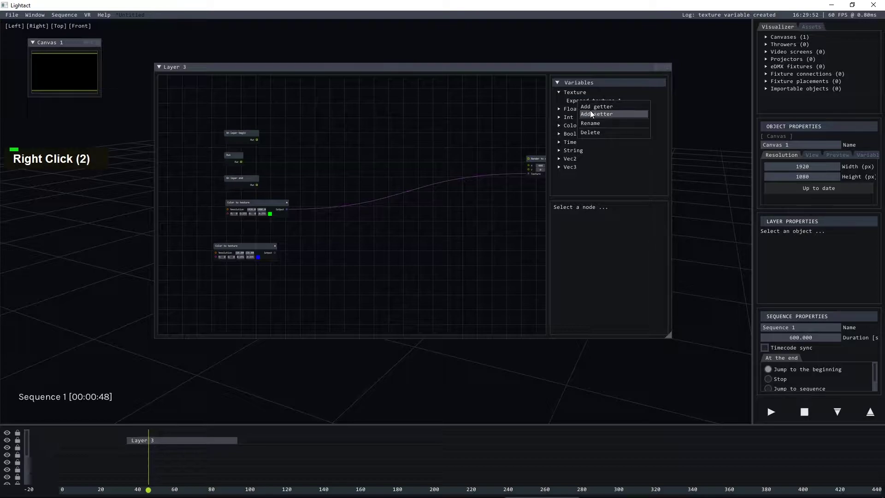
left_click(591, 114)
left_click(220, 108)
left_click_drag(222, 111, 378, 188)
left_click(371, 174)
Connect Run to the Texture setter and the setter's run output to the Render to canvas node's run input.
scroll(351, 178, "up", 2)
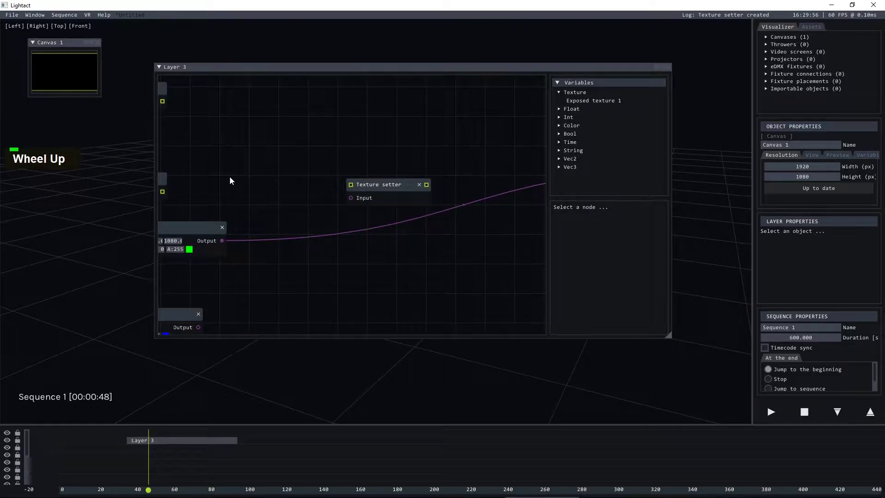
scroll(353, 155, "down", 2)
left_click_drag(255, 148, 406, 151)
scroll(414, 146, "up", 2)
left_click(317, 156)
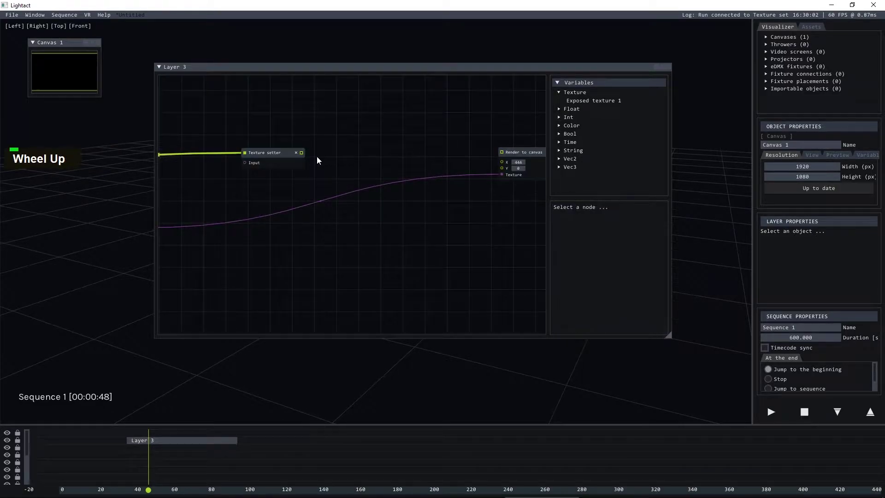
left_click_drag(301, 153, 507, 152)
scroll(440, 152, "down", 3)
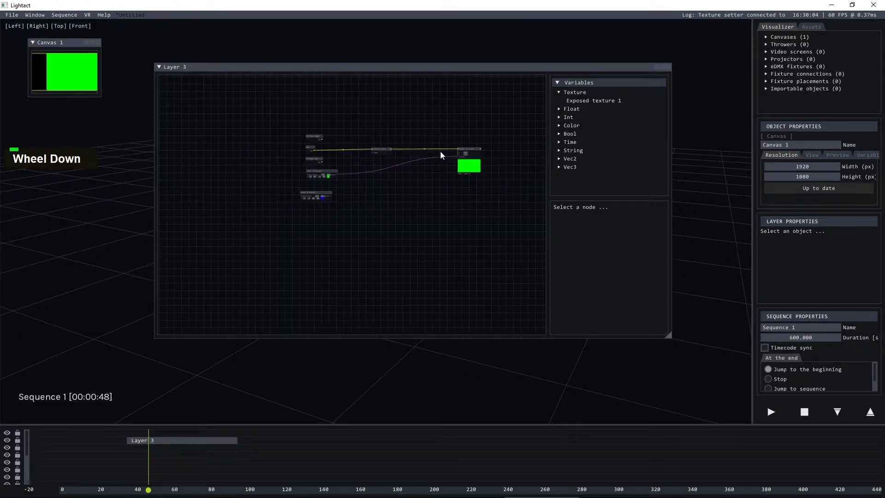
Connect the blue Color to texture node's output to the Texture setter's input and check the setter's parent variable.
scroll(382, 157, "up", 3)
left_click_drag(285, 243, 408, 114)
left_click(432, 109)
left_click(397, 230)
left_click(260, 234)
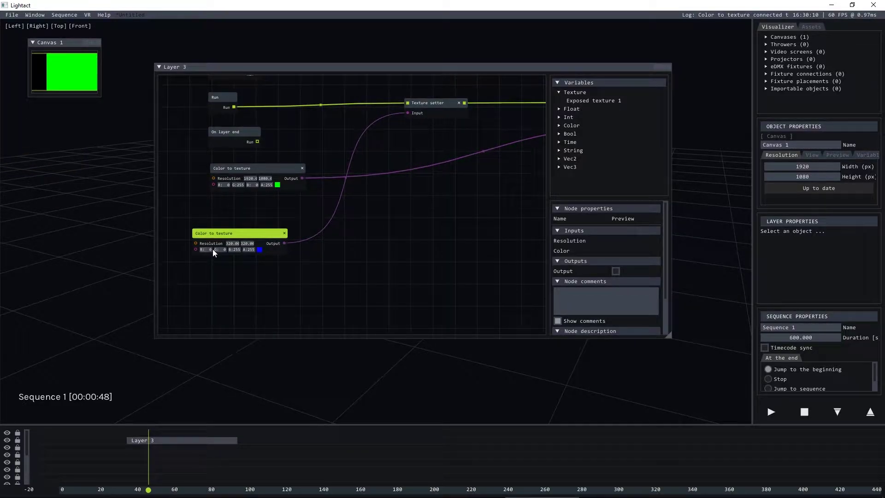
left_click(393, 303)
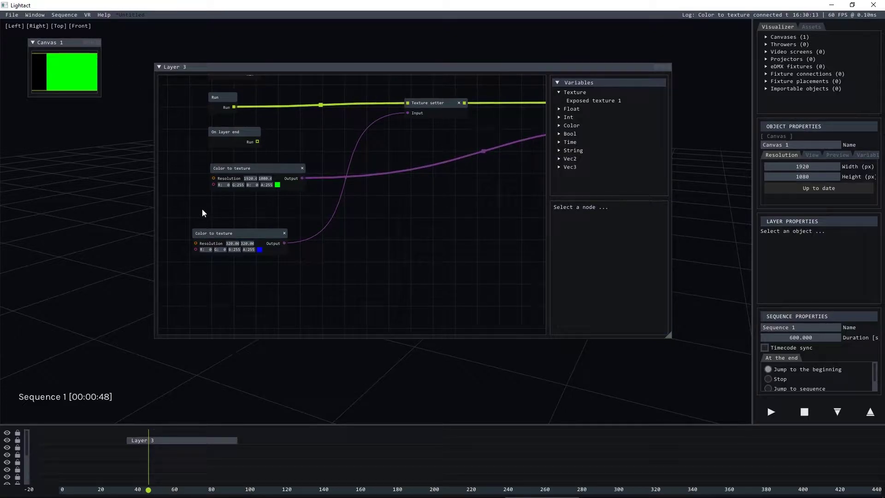
left_click(427, 102)
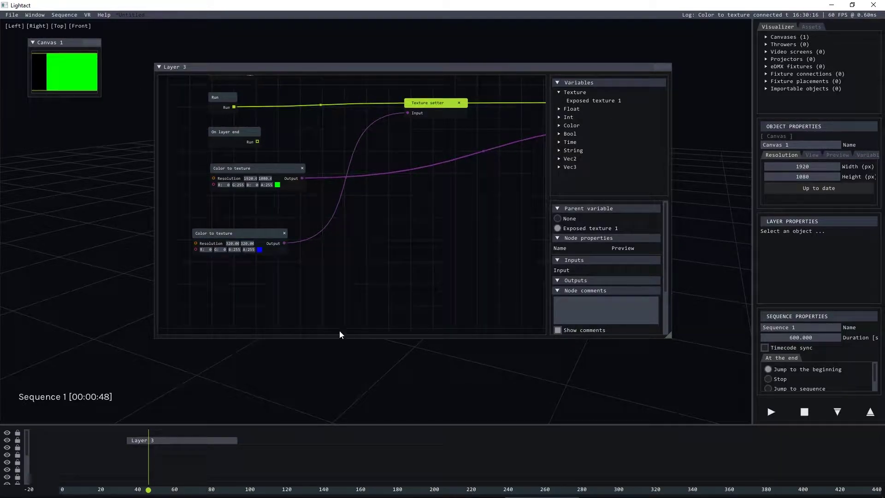
left_click(330, 292)
Add a new layer in the row above Layer 3, starting at about 38 s, and open its layout.
right_click(129, 433)
right_click(129, 432)
left_click(135, 438)
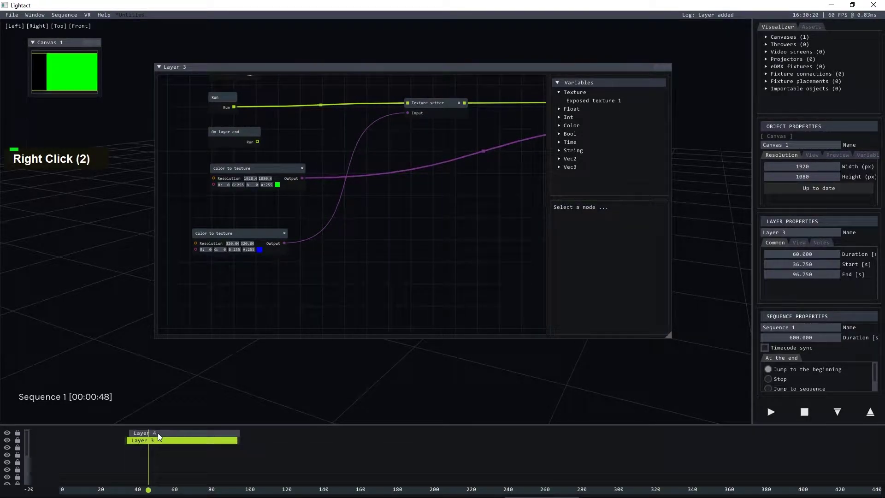
double_click(157, 433)
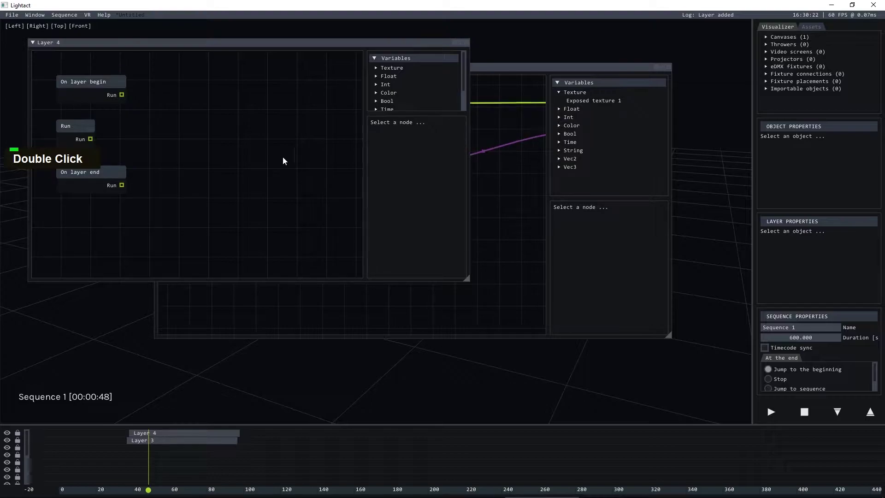
Add a getter node for Exposed texture 1 to the Layer 4 layout and place it below On layer end.
left_click(389, 68)
right_click(392, 76)
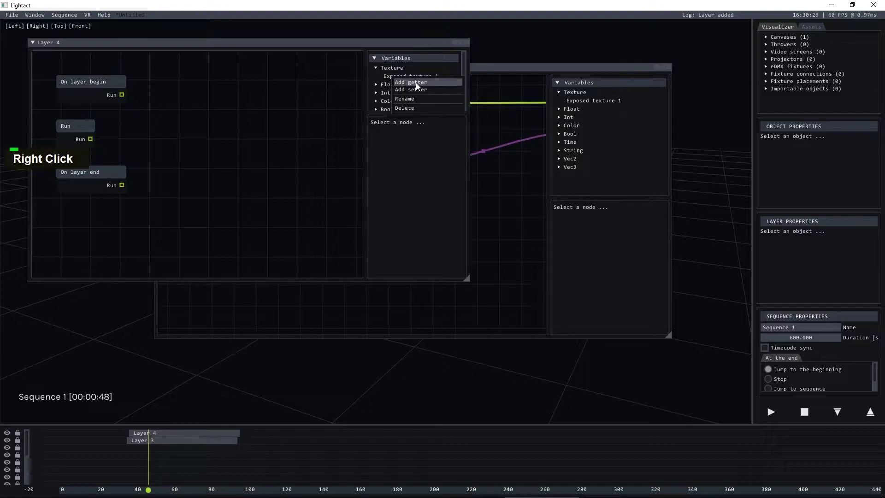
left_click(416, 82)
left_click_drag(62, 73, 92, 216)
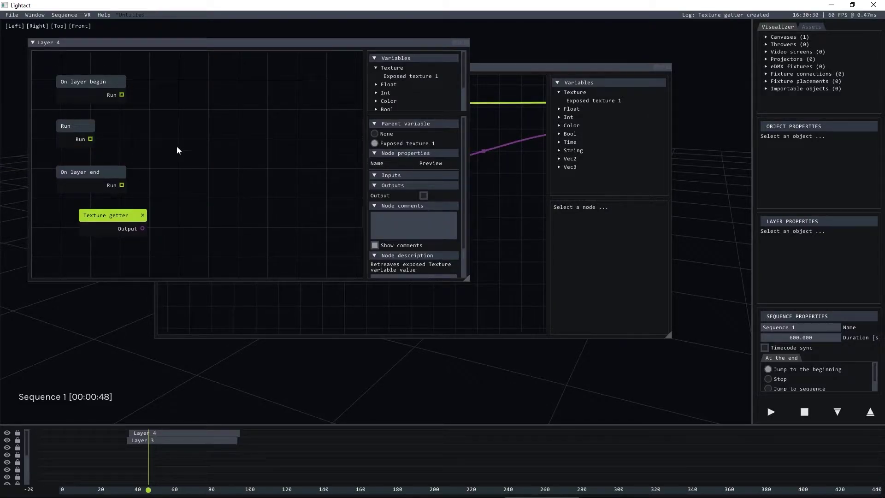
Add a Render to canvas node to the Layer 4 layout, placed beside the Run node.
left_click(184, 136)
right_click(184, 137)
type("render")
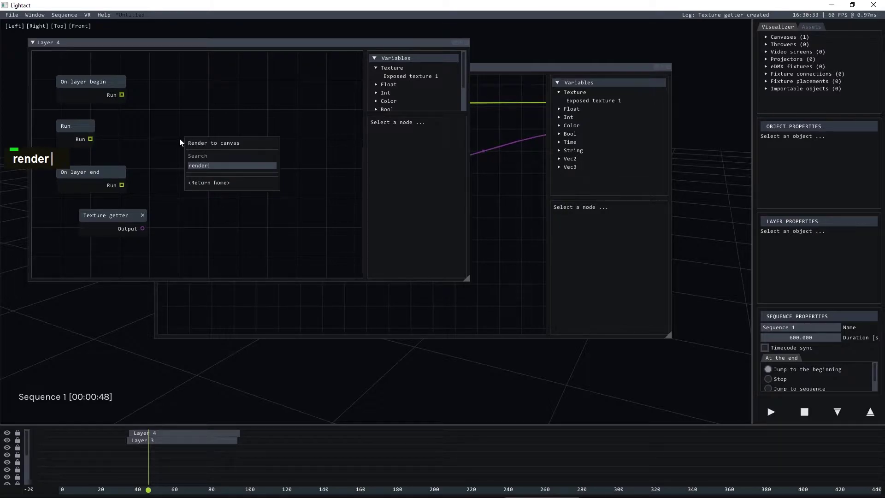
left_click(212, 142)
double_click(256, 146)
left_click_drag(256, 145, 286, 148)
Connect Run to the Render to canvas node's run input and the Texture getter's output to its Texture input.
left_click_drag(90, 138, 229, 142)
left_click_drag(232, 173, 142, 228)
left_click_drag(224, 55, 448, 64)
scroll(477, 212, "down", 3)
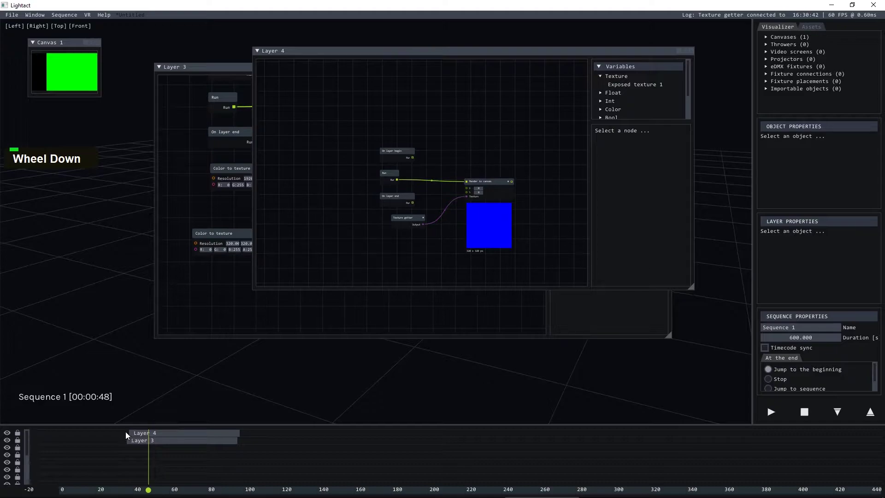
Rename the texture variable used by the Texture getter to my1stTexVar.
left_click(513, 179)
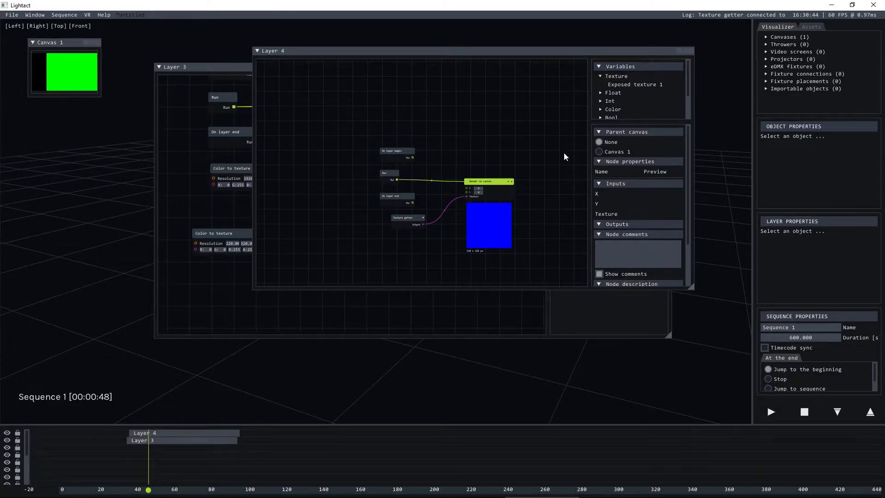
left_click(475, 167)
left_click(409, 219)
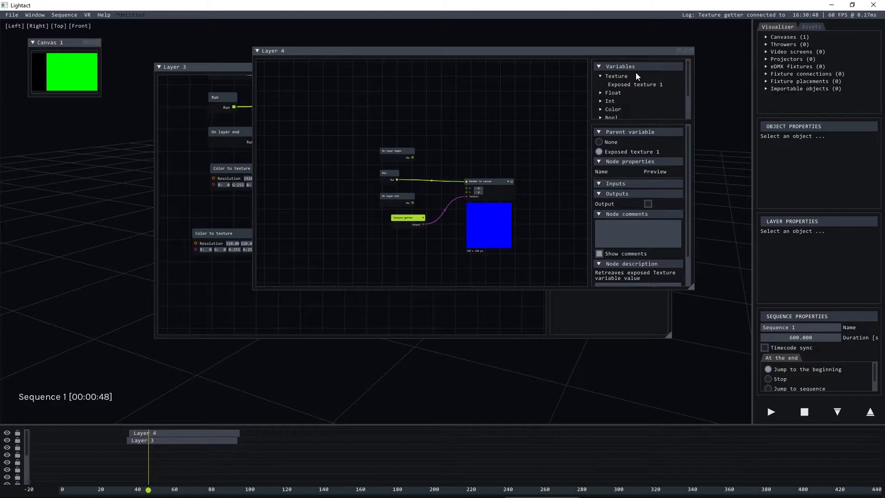
right_click(634, 84)
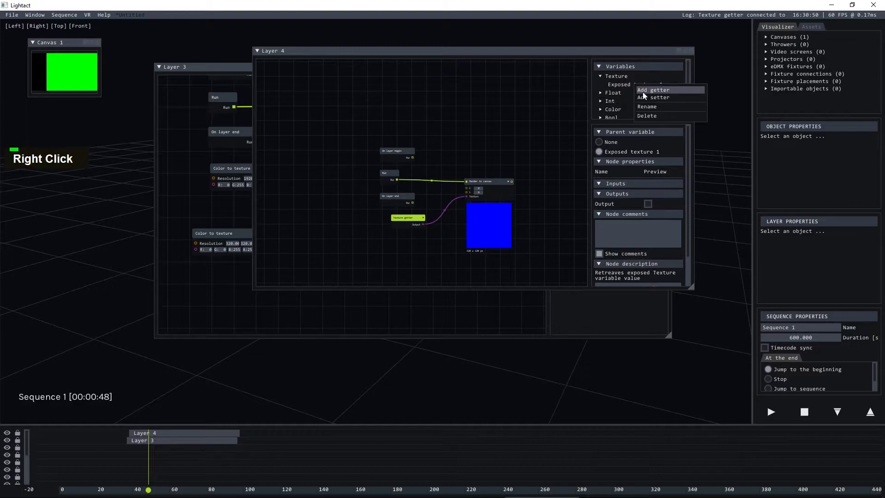
left_click(645, 106)
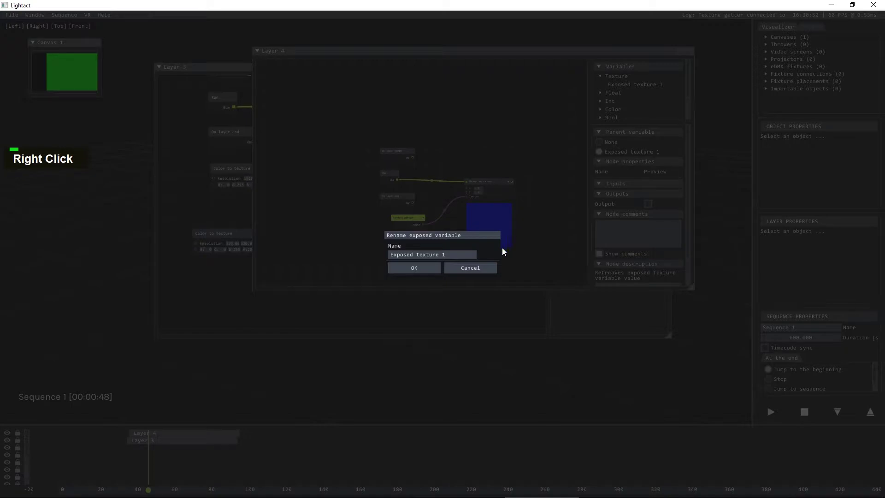
left_click_drag(475, 256, 353, 257)
type("my2")
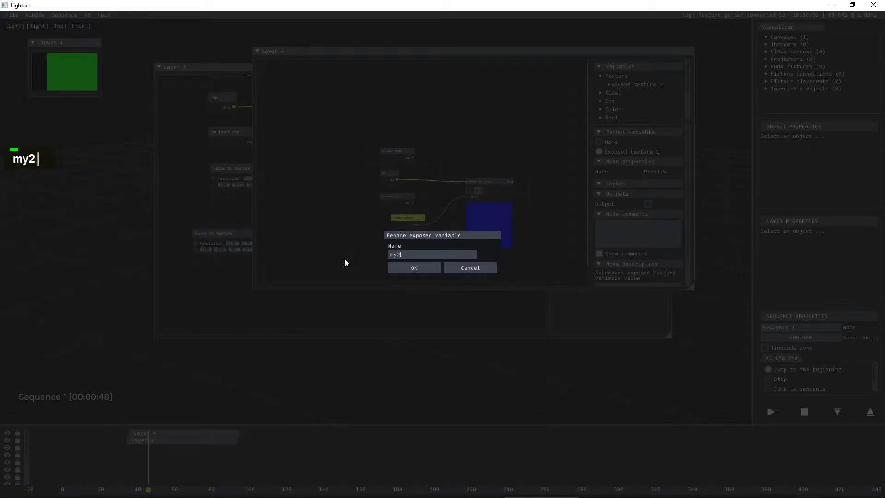
key("BackSpace")
type("1stTexVar")
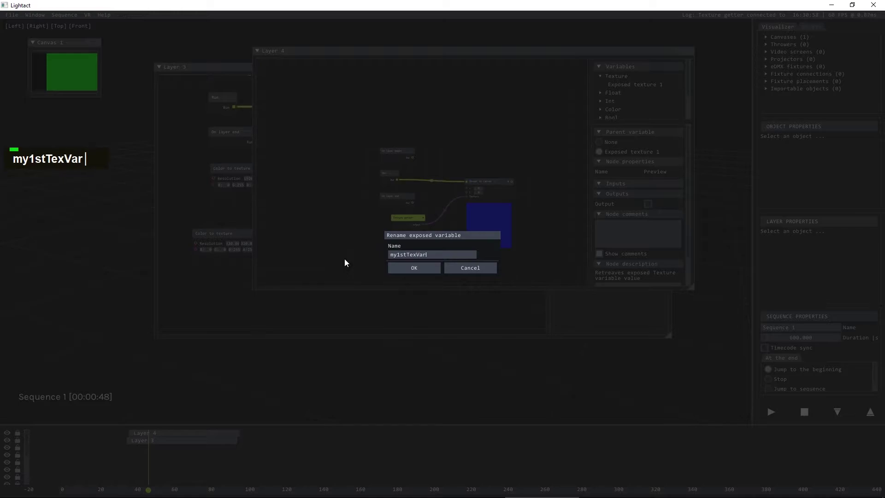
left_click(417, 269)
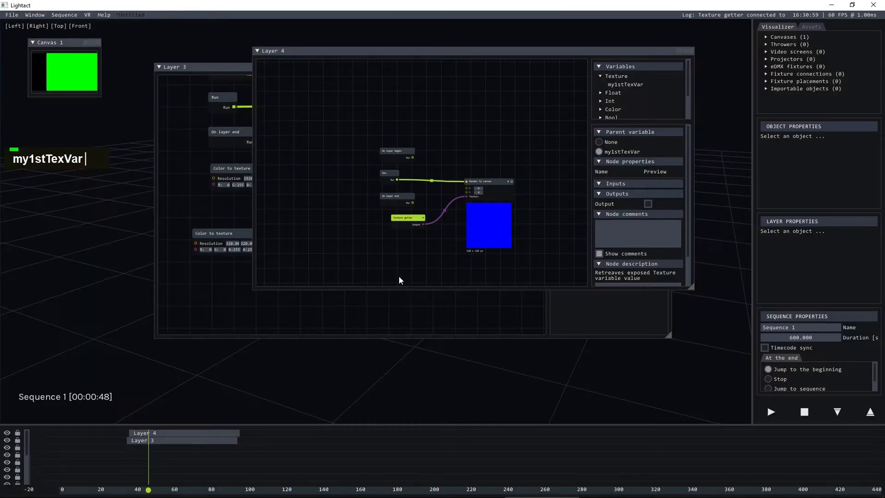
Assign Canvas 1 as the parent canvas of Layer 4's Render to canvas node.
double_click(478, 180)
left_click(598, 152)
left_click(506, 143)
double_click(491, 181)
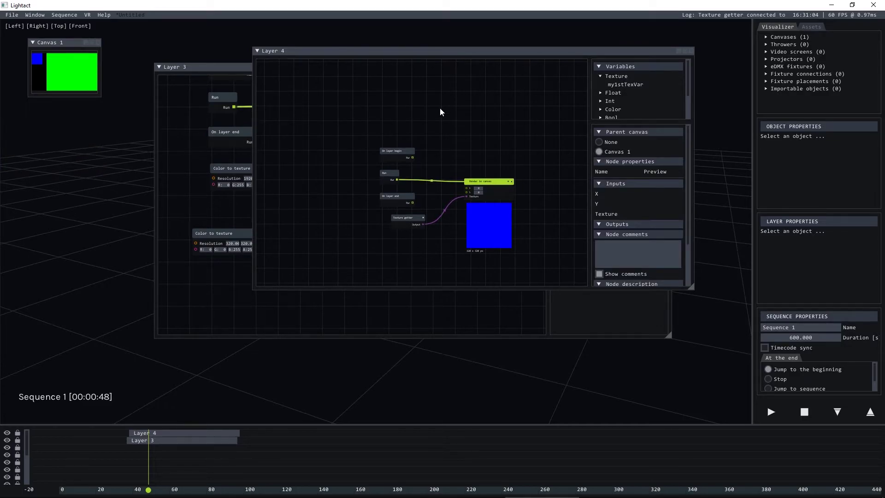
In the Layer 3 layout, set the green Render to canvas node's X position to 0.
left_click(226, 65)
double_click(424, 103)
scroll(350, 164, "down", 3)
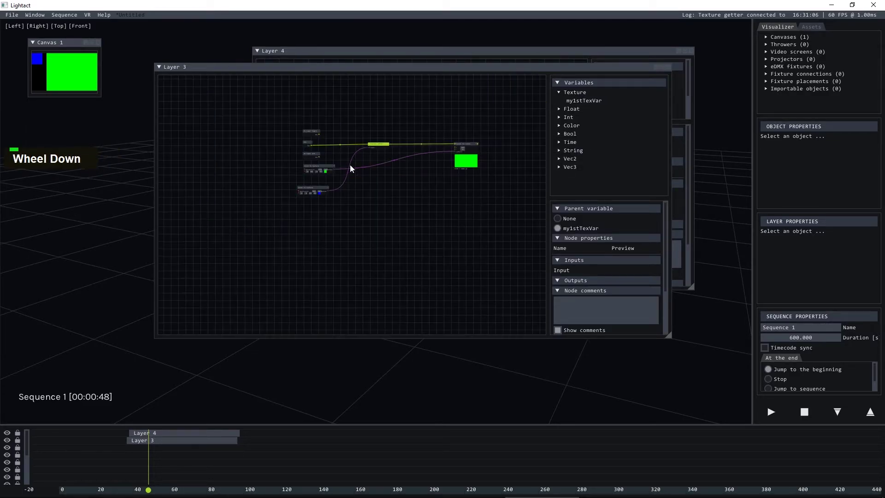
scroll(474, 214, "up", 5)
double_click(465, 220)
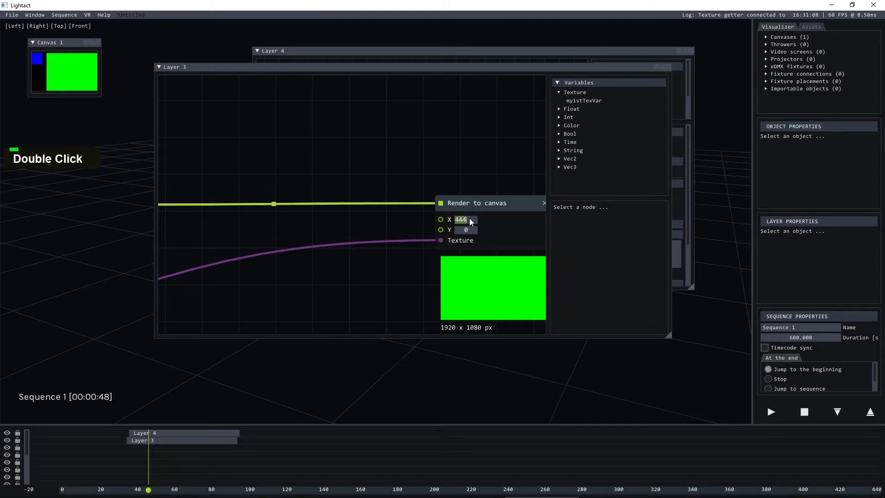
type("0")
scroll(339, 291, "down", 3)
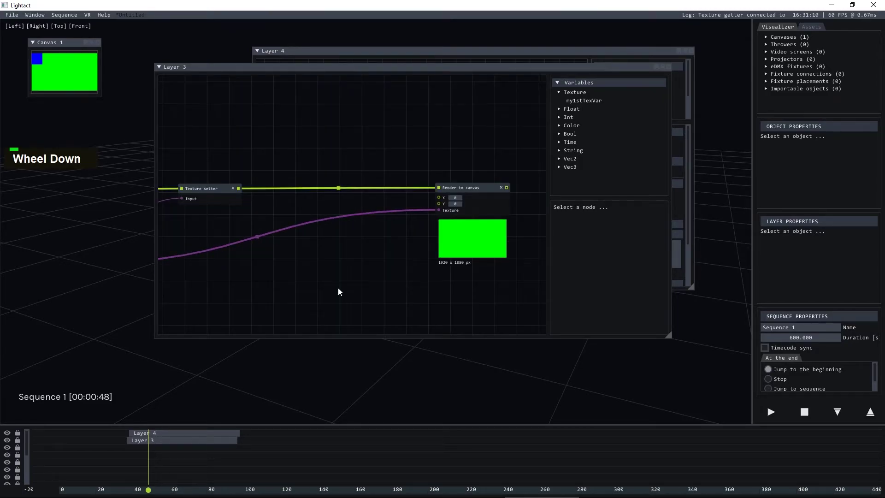
Move Layer 4 below Layer 3 in the timeline and back above it, with its start at about 28.75 s.
left_click(159, 434)
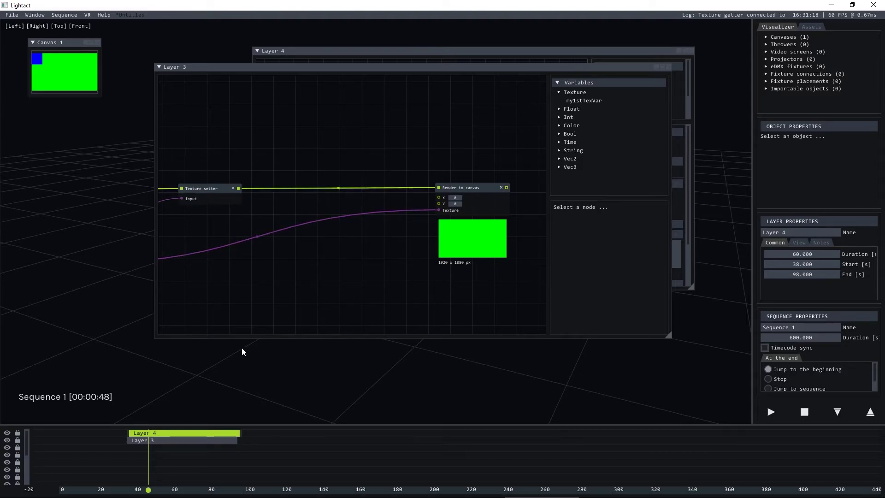
left_click_drag(167, 436, 277, 451)
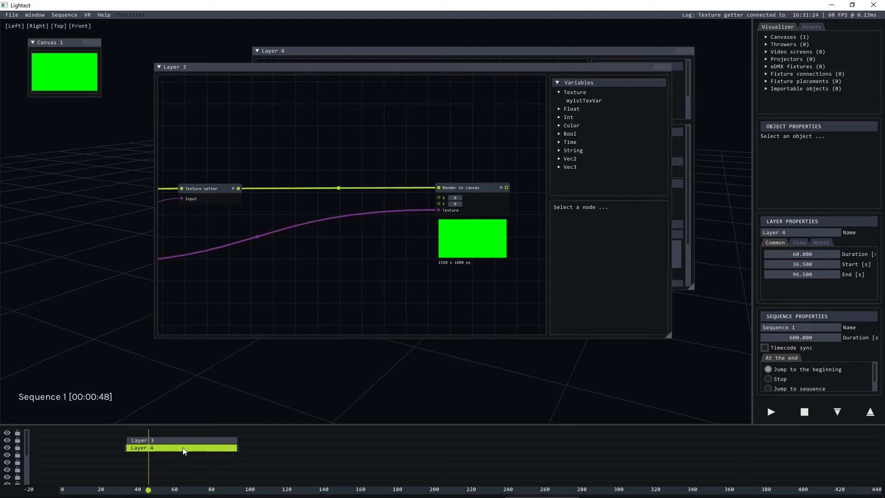
left_click_drag(183, 447, 168, 433)
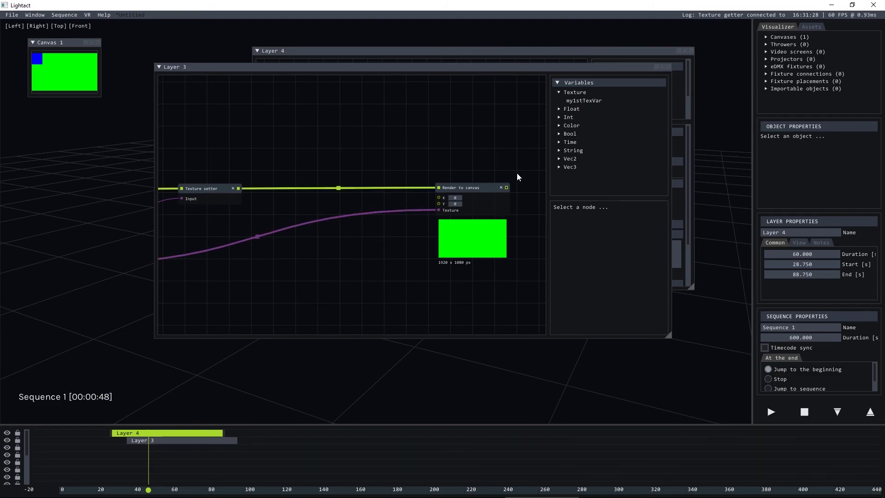